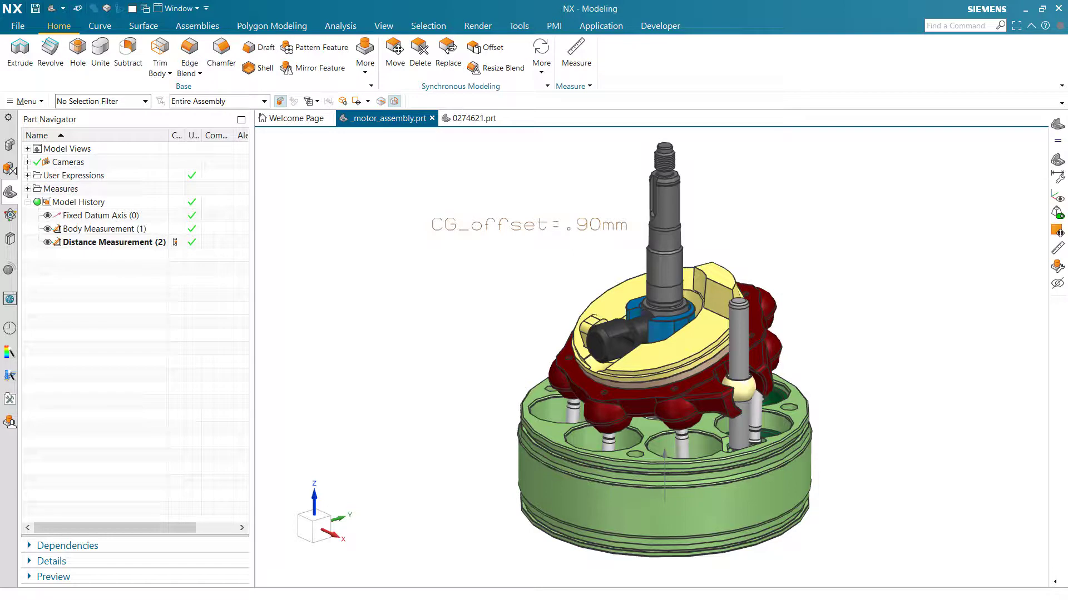
- Show the 27 _motor_assembly components in the Assembly Navigator
click(10, 145)
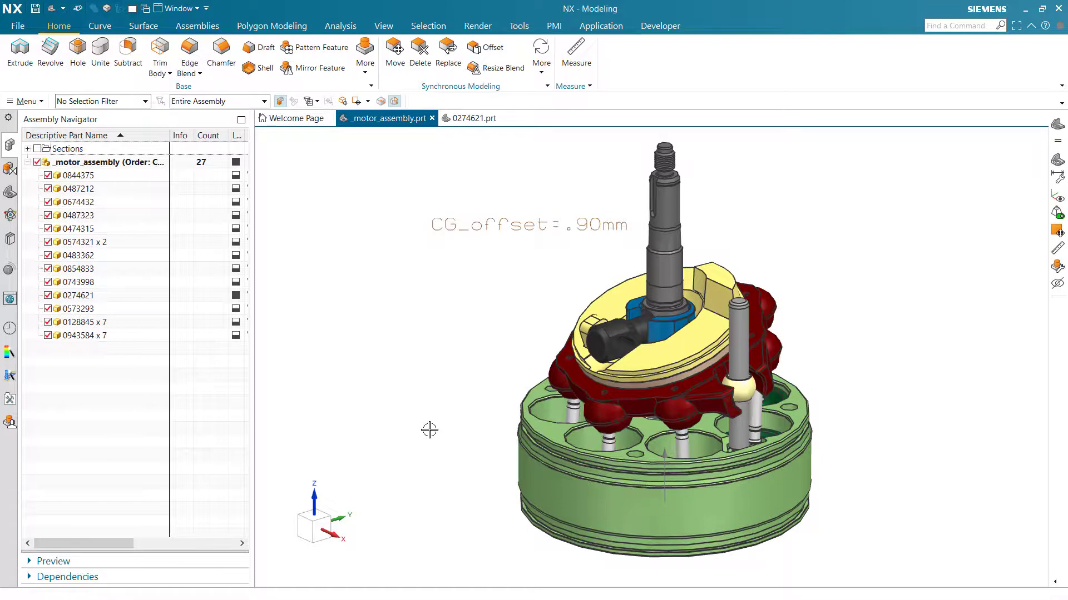
- Rotate the clamp component beside the shaft -275° about the XC axis with Move Component (Ctrl+T)
click(662, 191)
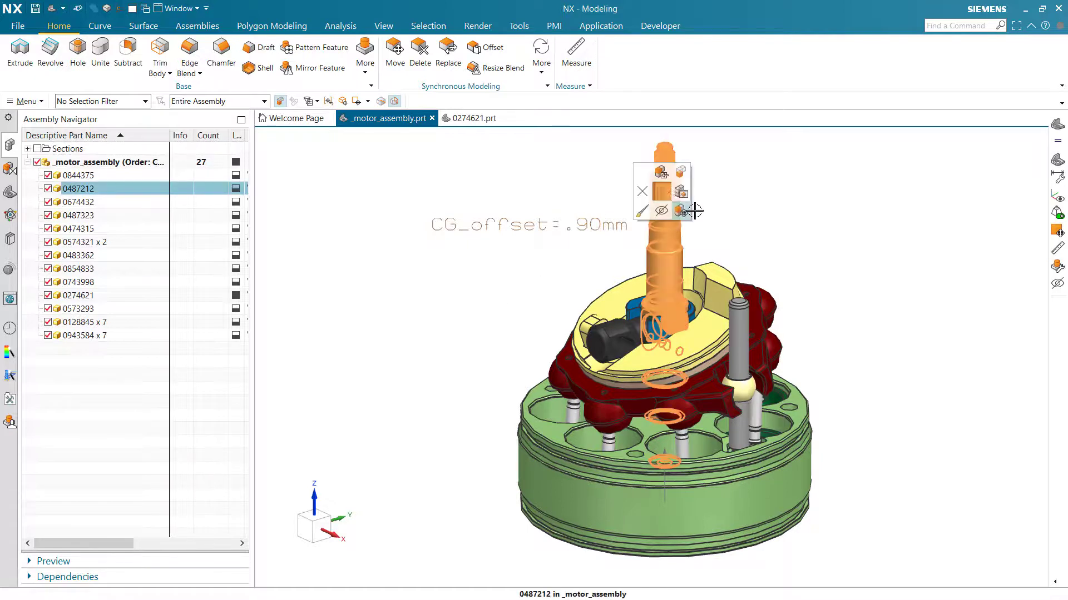
key(Escape)
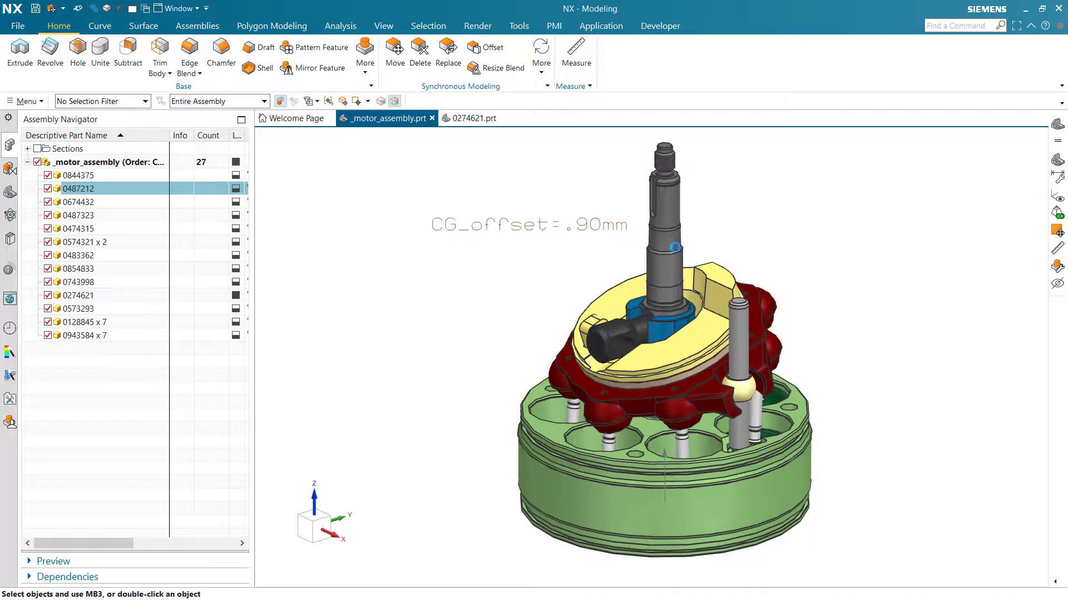
key(ctrl+t)
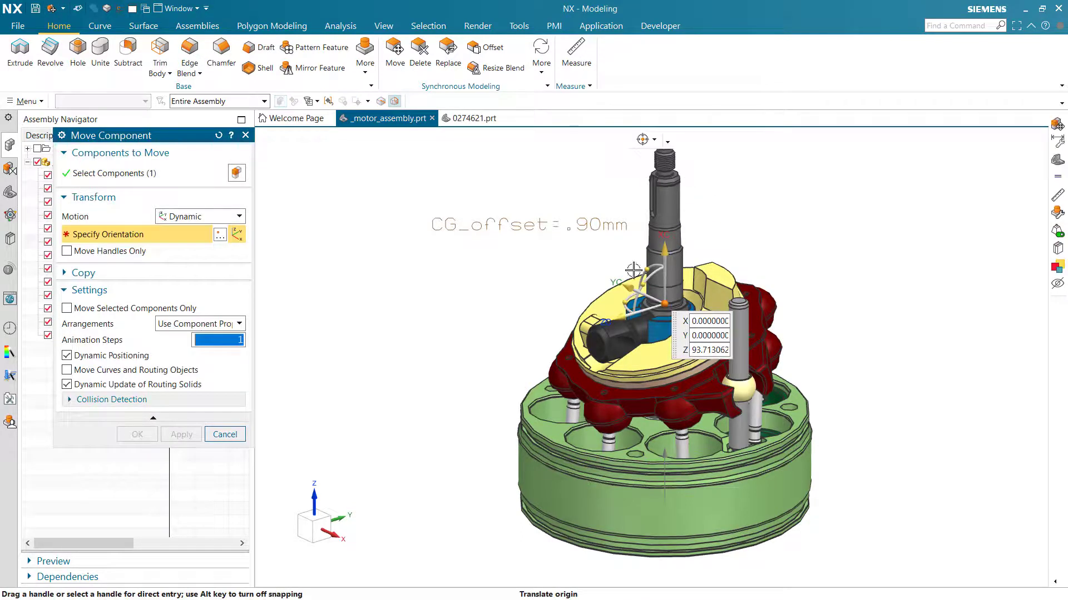
drag(621, 296, 597, 340)
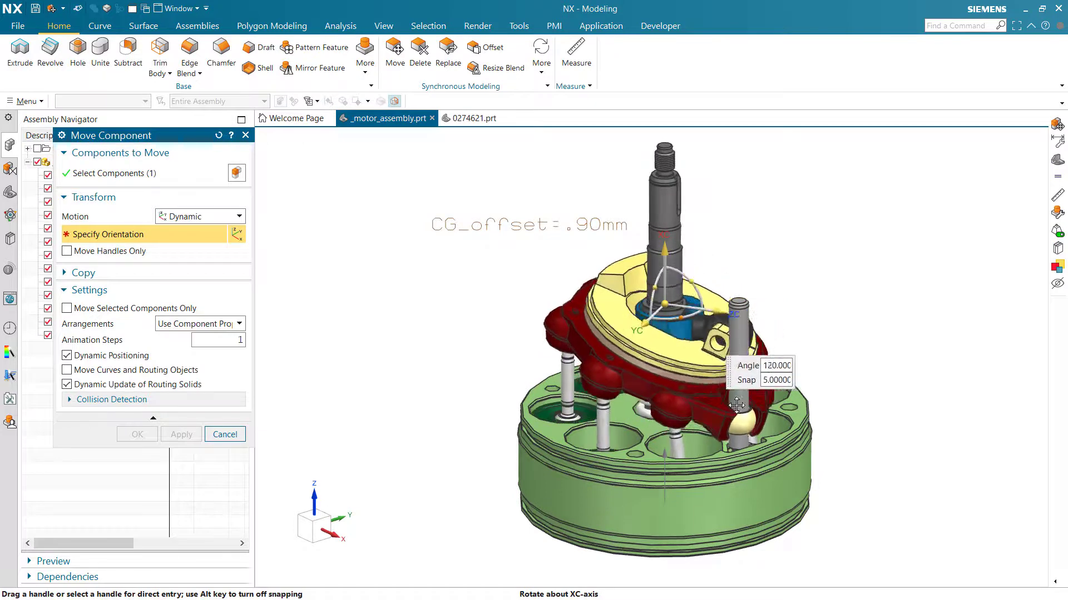
drag(811, 358, 539, 264)
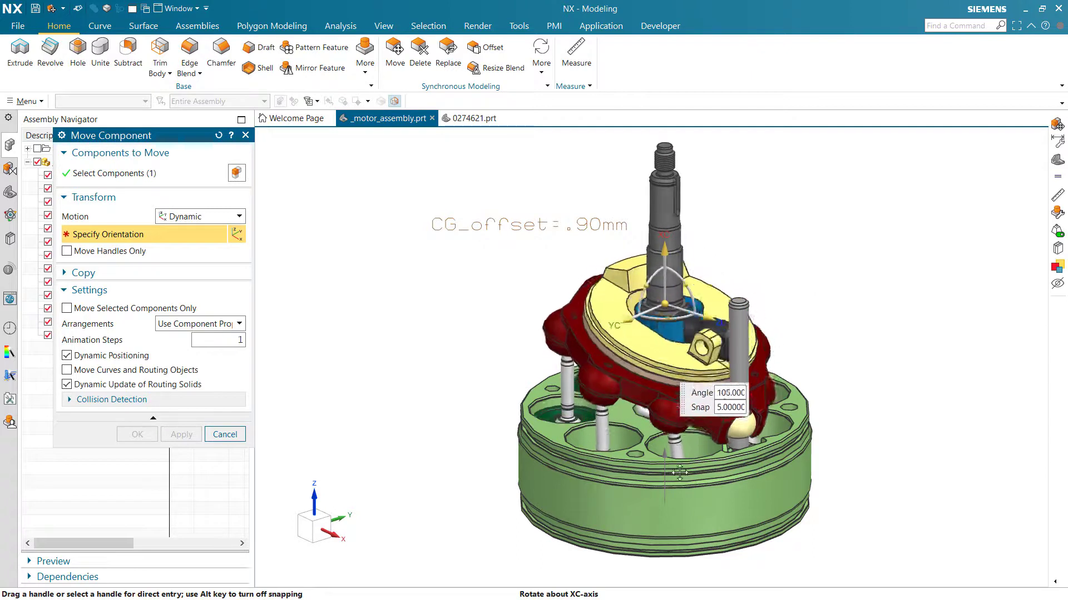
drag(779, 464, 557, 246)
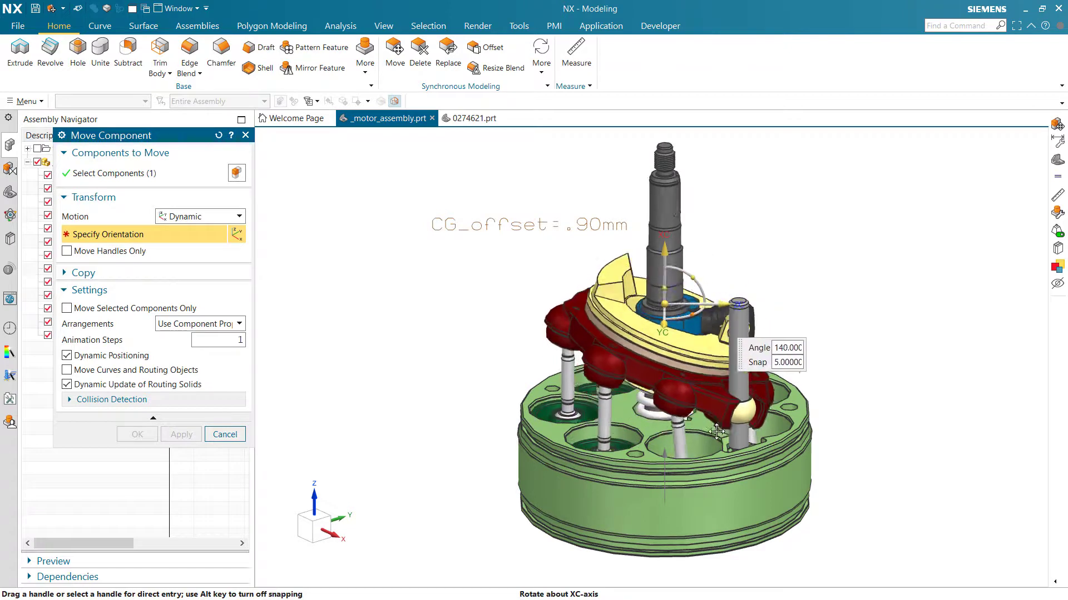
drag(848, 367, 714, 200)
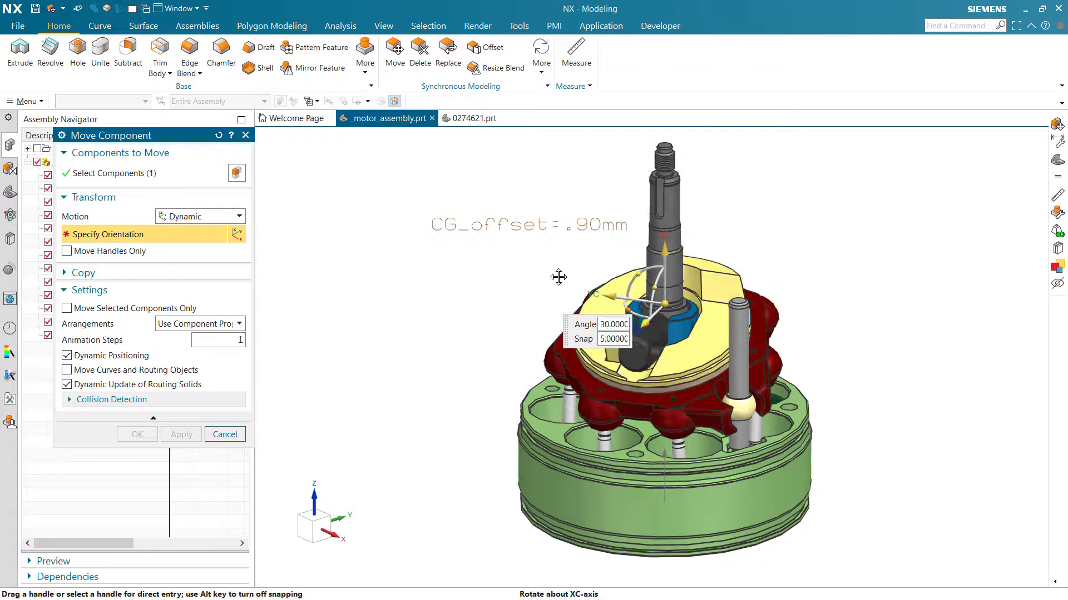
drag(558, 277, 559, 343)
drag(796, 363, 554, 367)
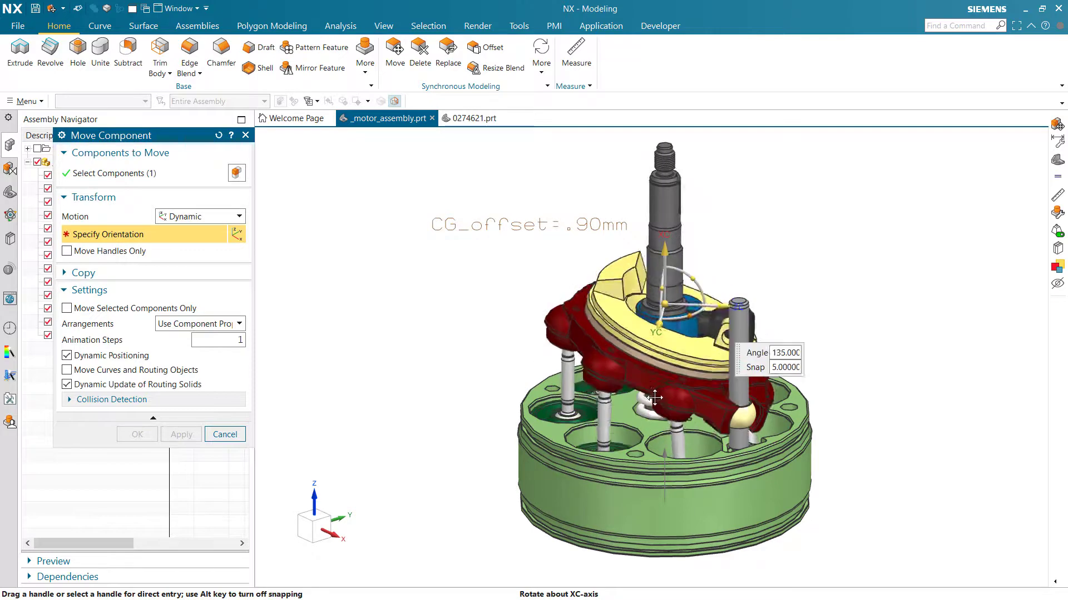
drag(497, 314, 605, 224)
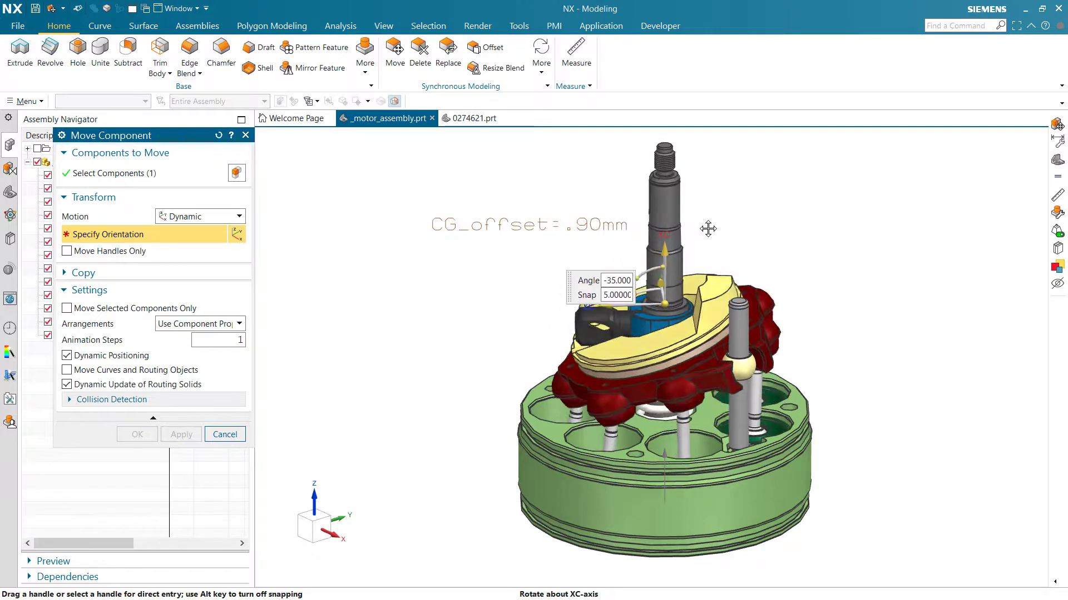
drag(708, 229, 469, 438)
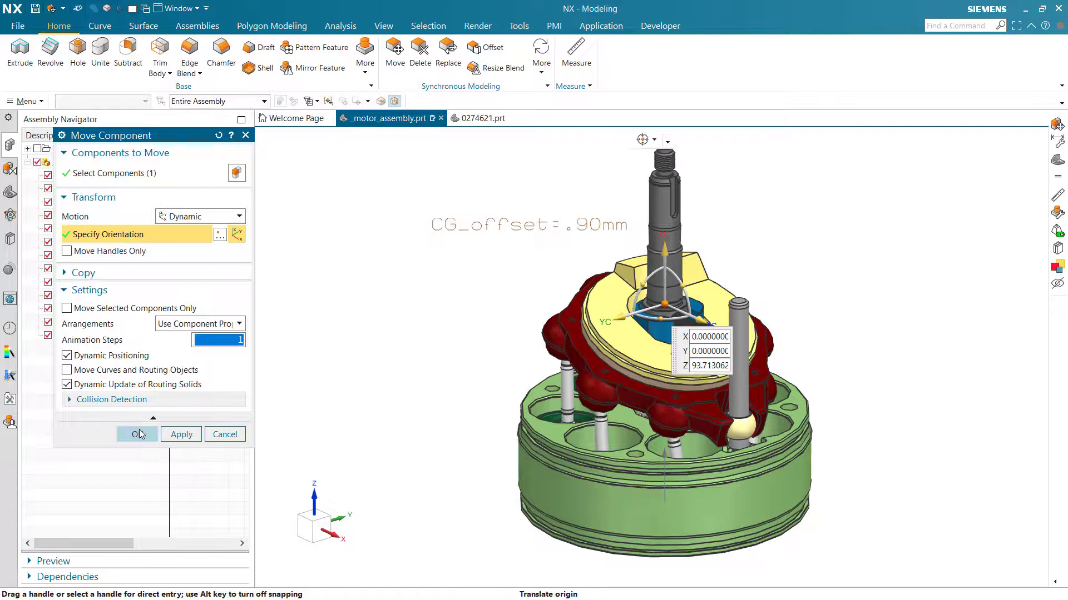
click(138, 434)
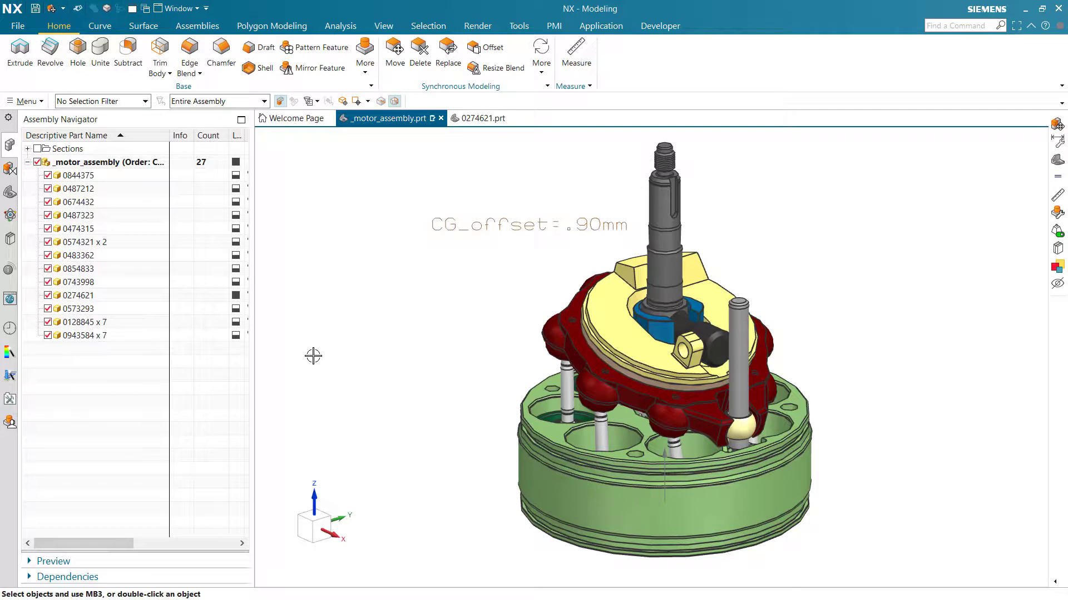
- Display Body Measurement (1): volume 81049.7935 mm³, mass 1.0779 kg, weight 10.5708 N
click(10, 193)
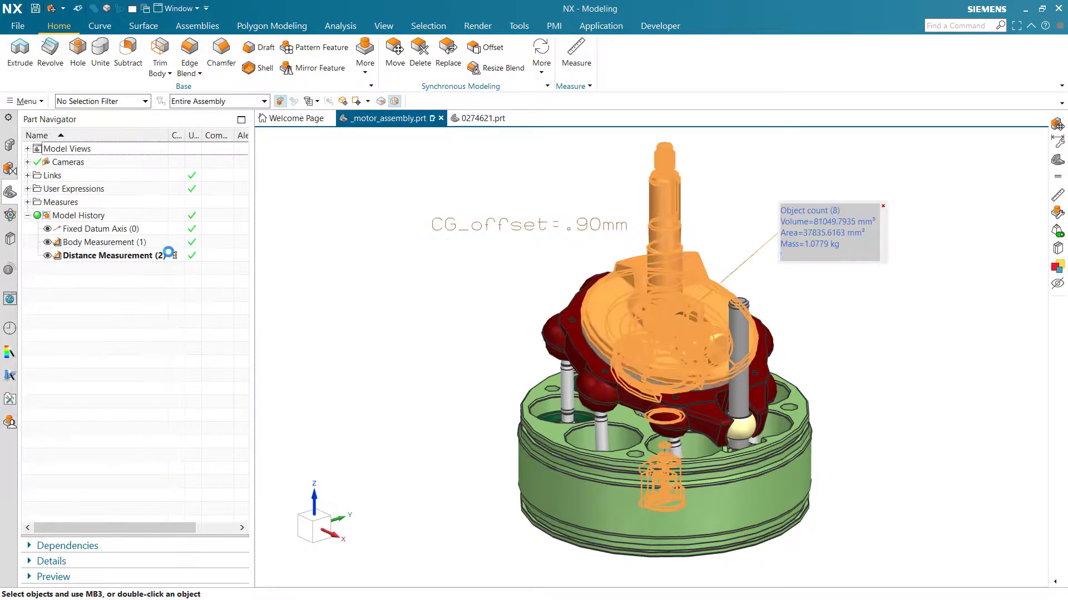
click(124, 243)
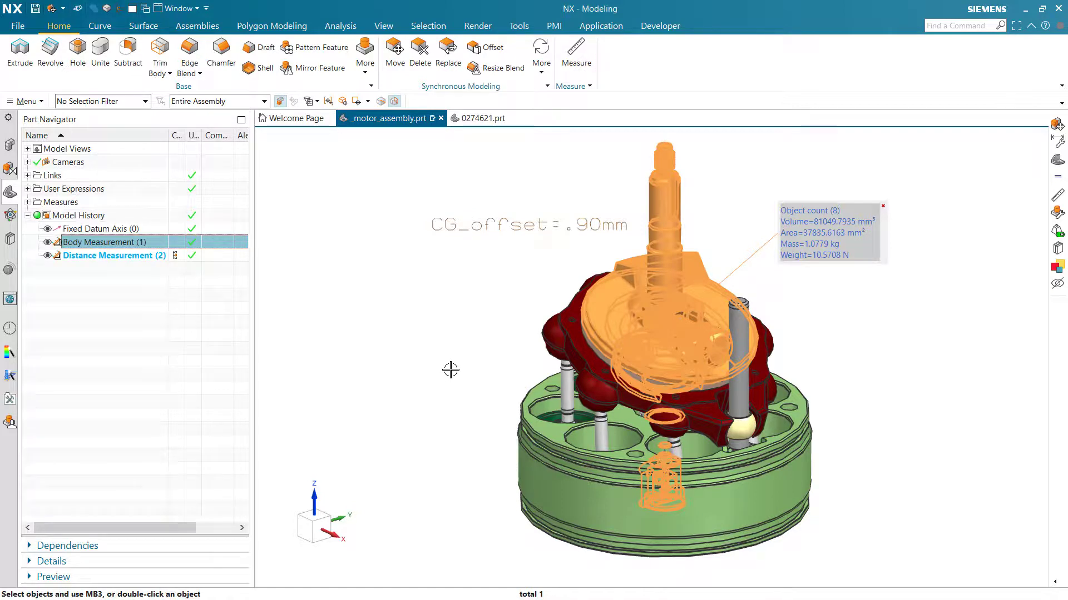
- Show Distance Measurement (2), labelling the 0.8963 mm CG offset on the model
click(146, 256)
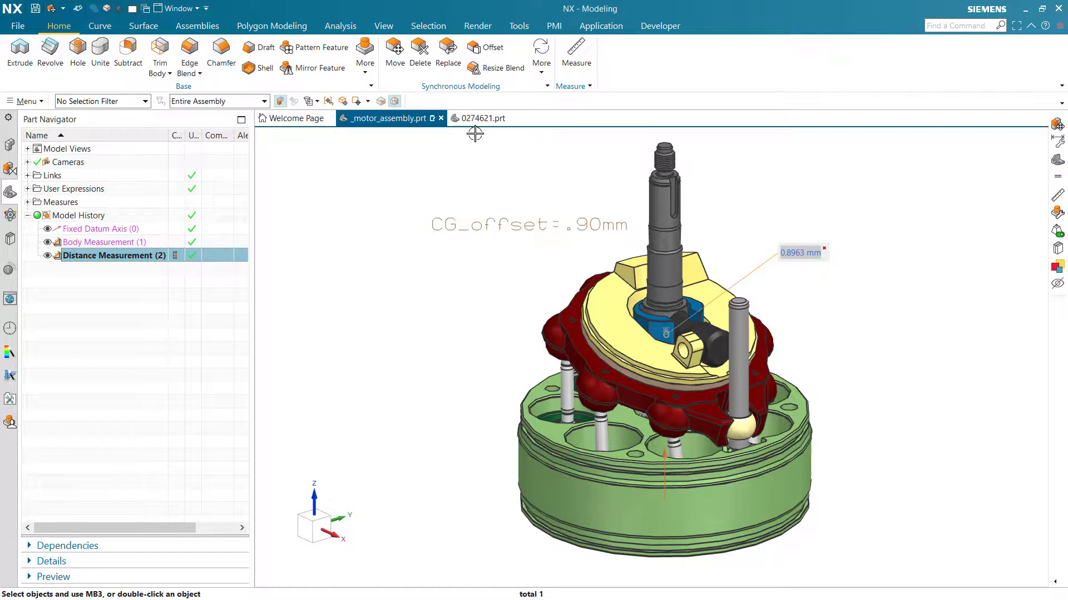
- Open top plate 0274621 in its own window and orbit it to inspect the flange faces
mouse_move(481, 119)
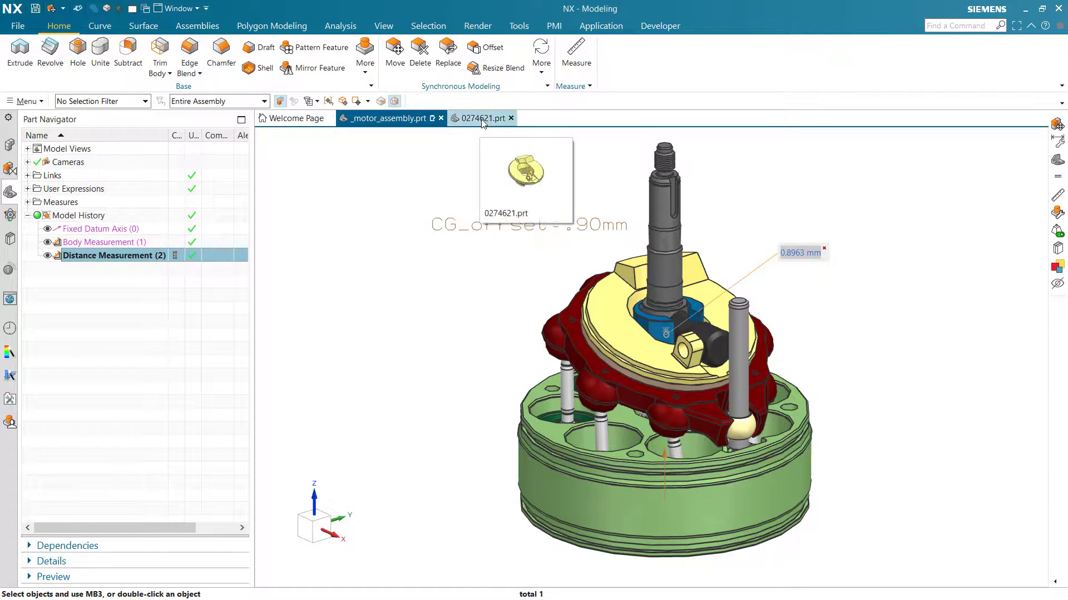
click(615, 292)
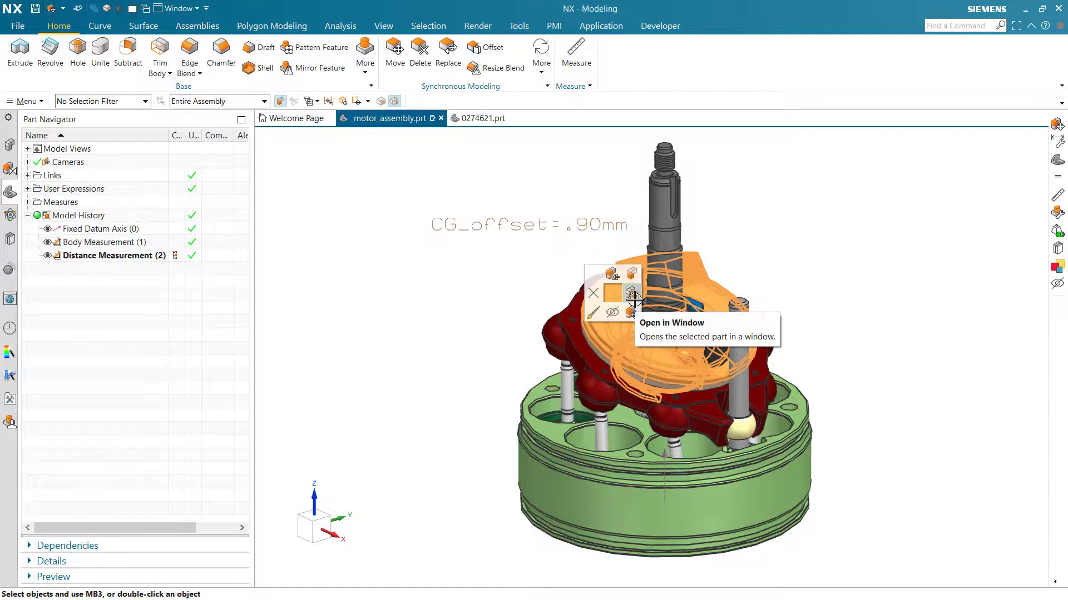
click(634, 296)
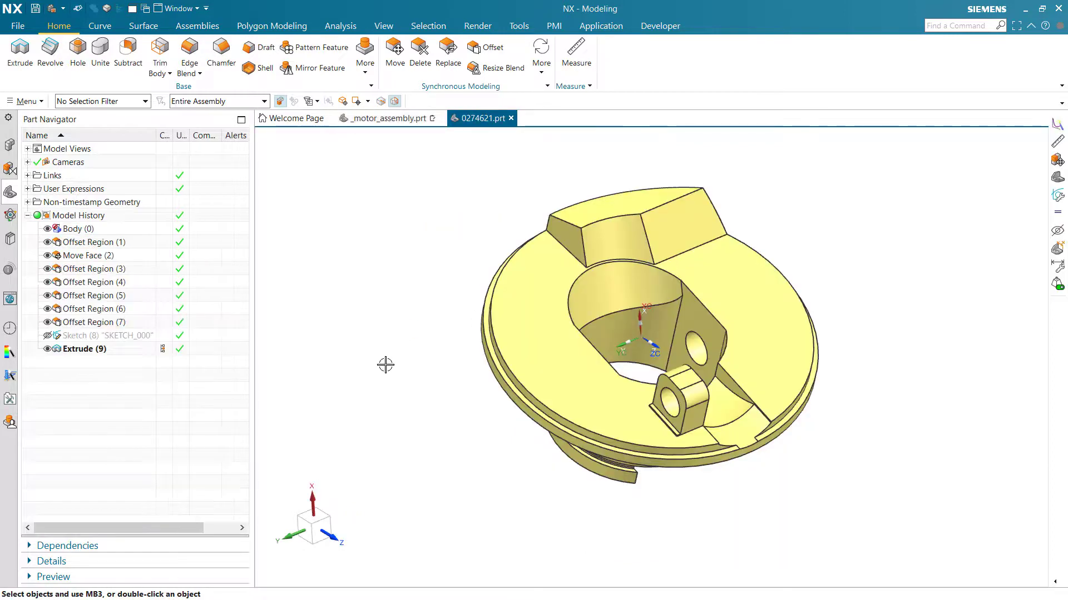
middle_drag(452, 438, 501, 403)
middle_drag(748, 466, 703, 488)
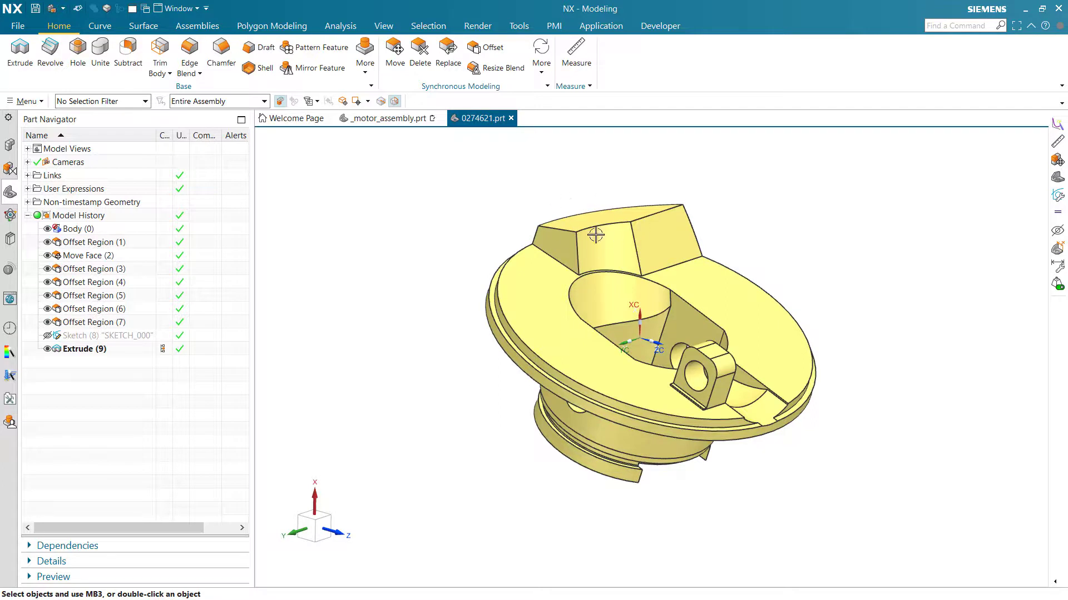
click(541, 237)
key(Escape)
- Inspect the plate's Offset Region faces and make Offset Region (6) the current feature
click(123, 233)
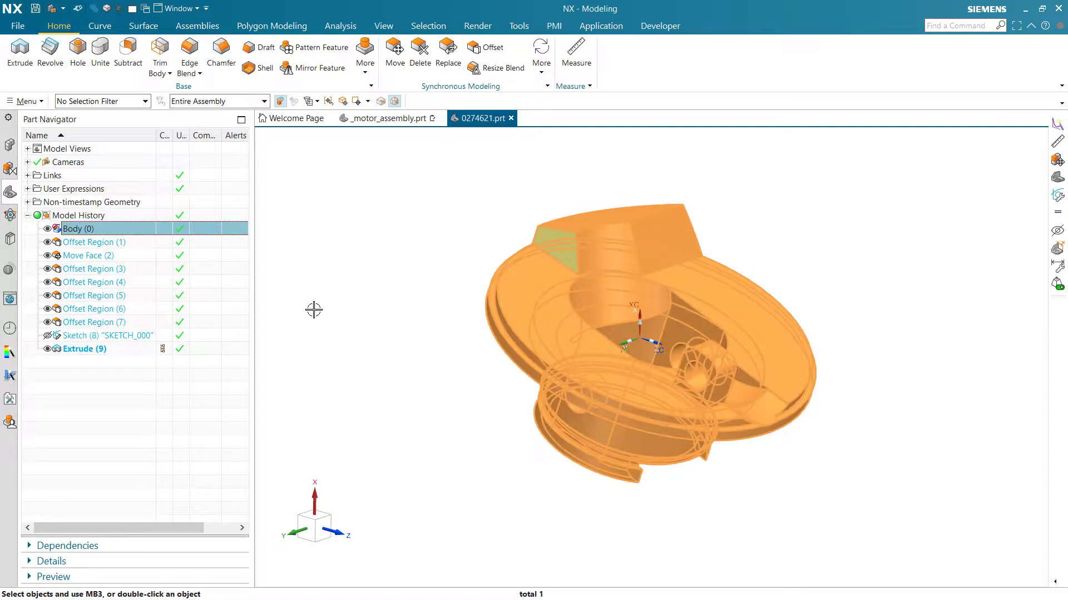
click(211, 382)
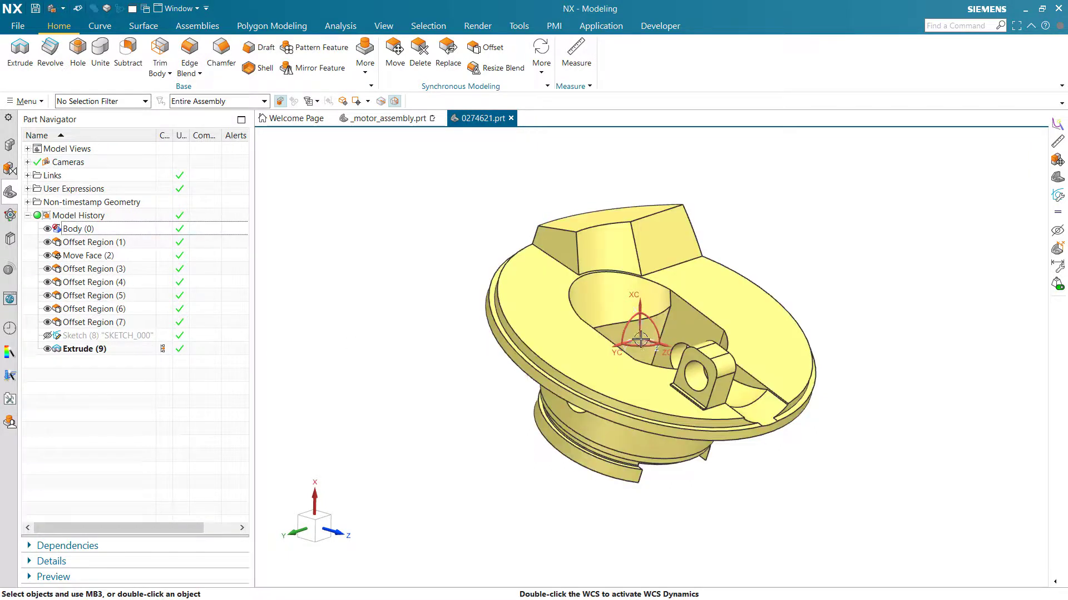
click(127, 297)
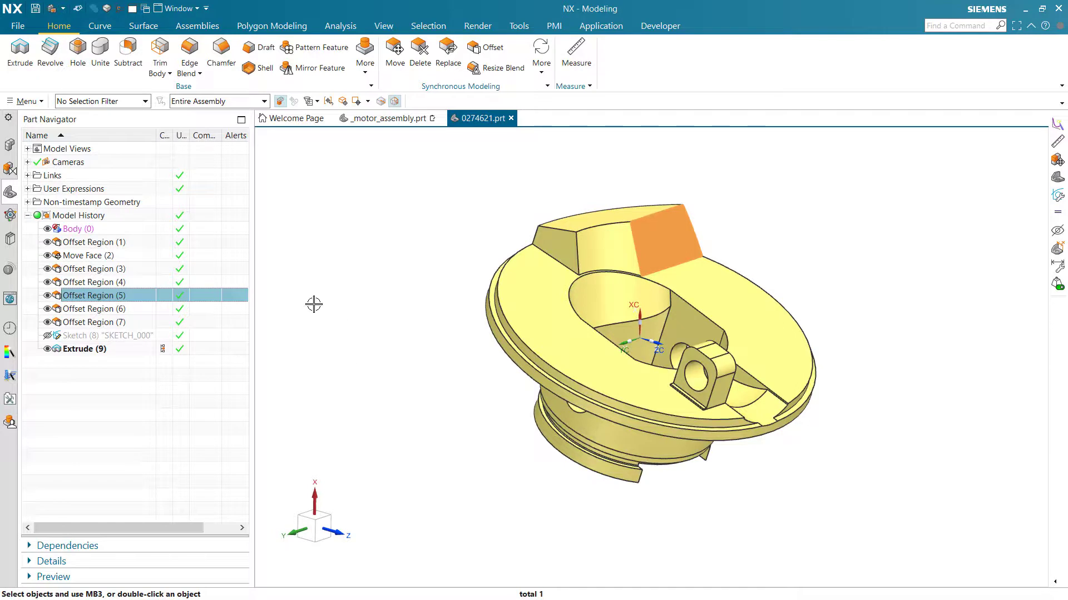
click(137, 323)
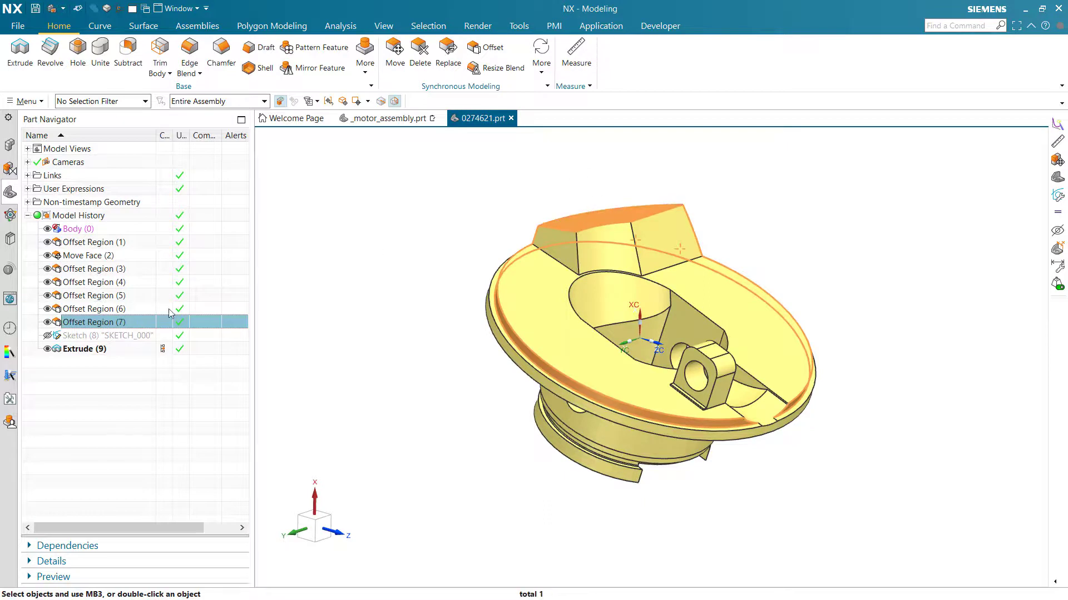
click(128, 310)
double_click(164, 311)
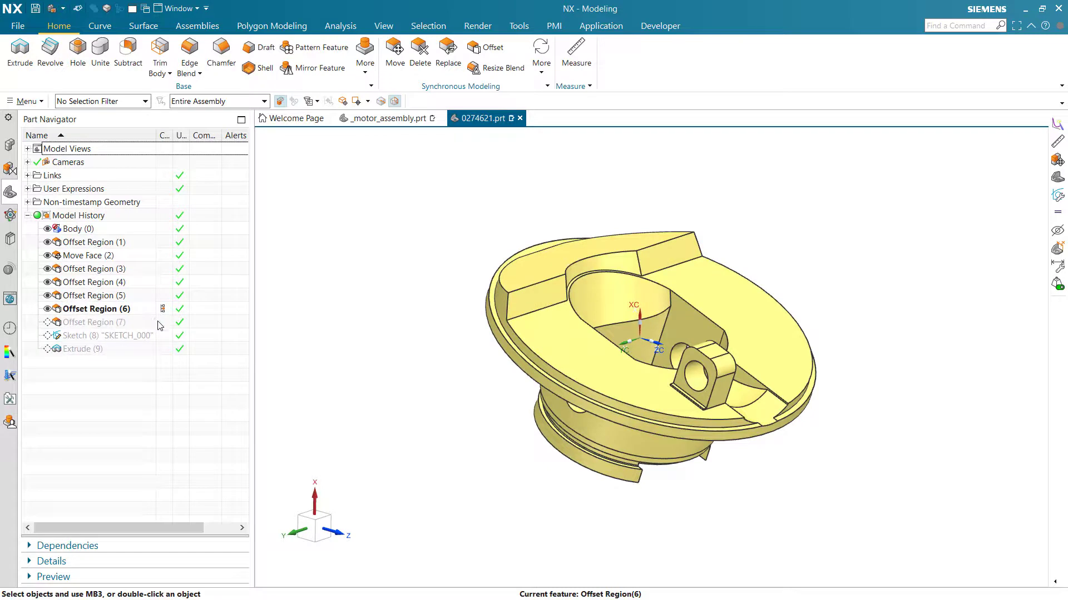
double_click(164, 272)
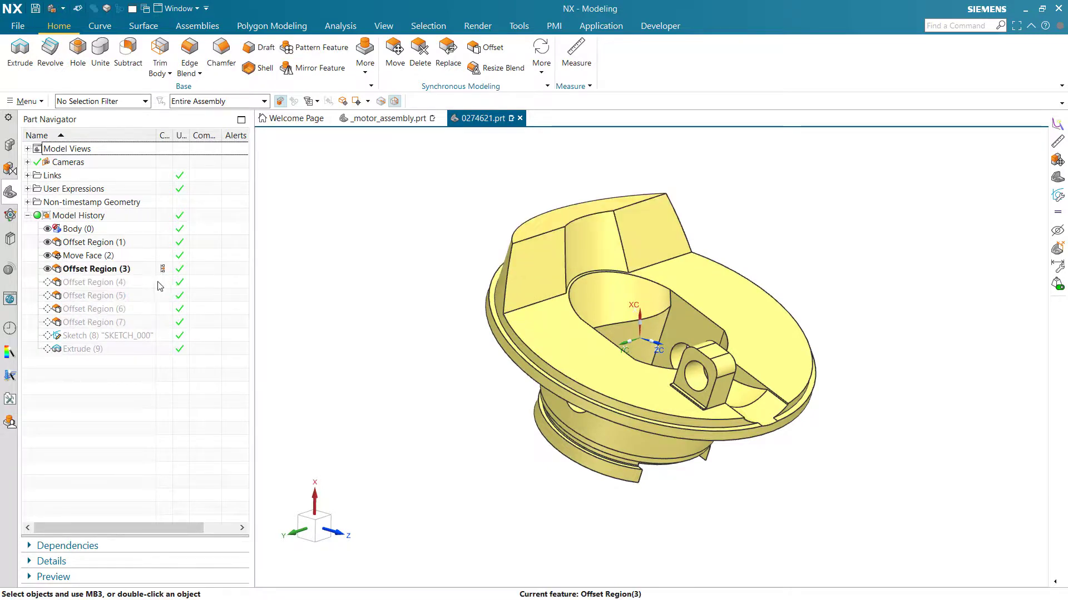
double_click(161, 284)
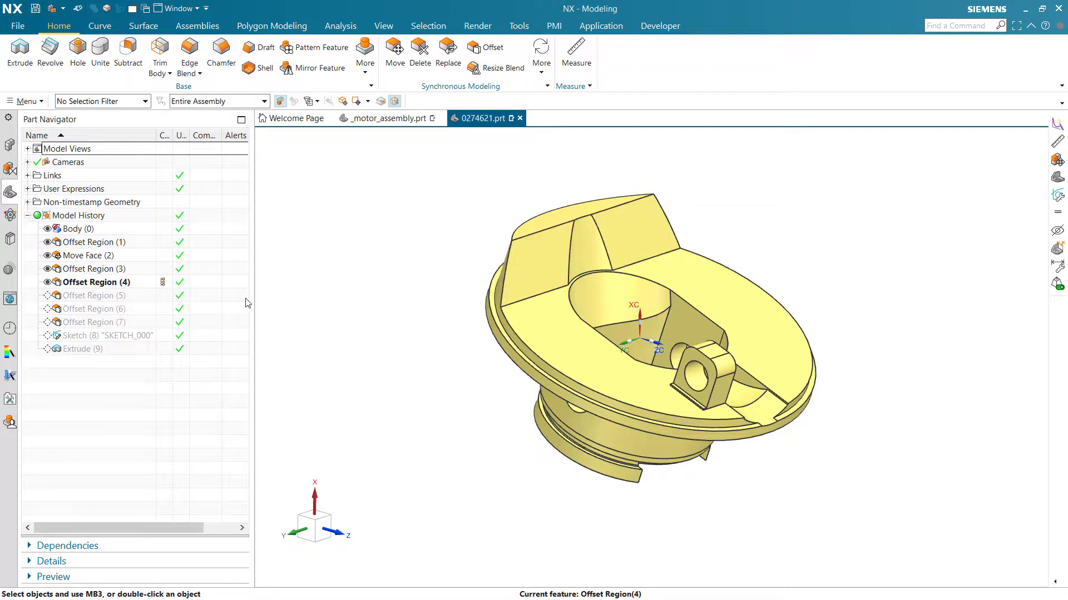
click(163, 296)
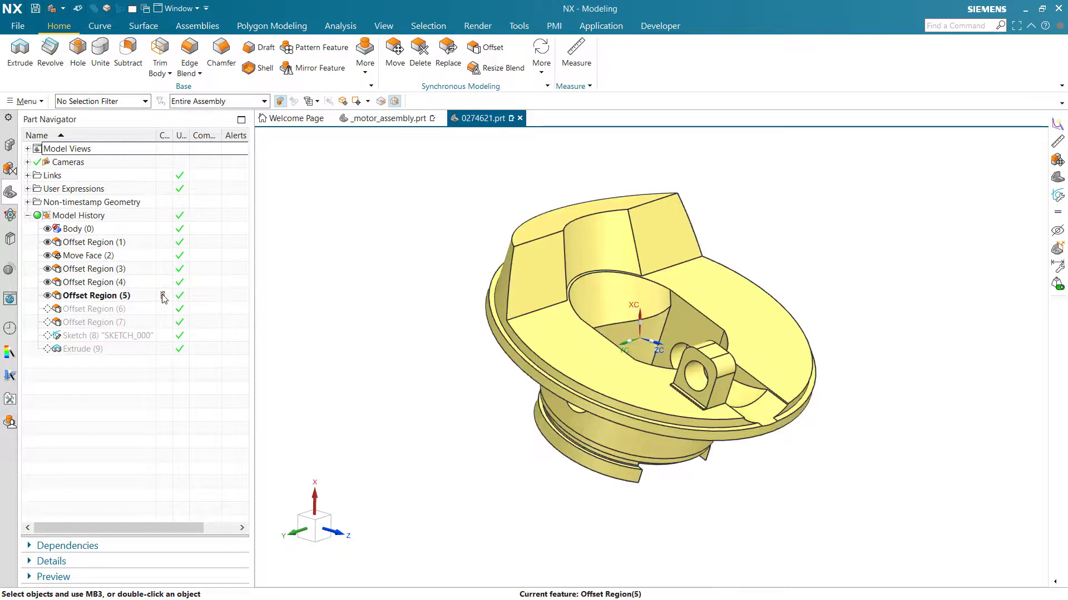
click(141, 301)
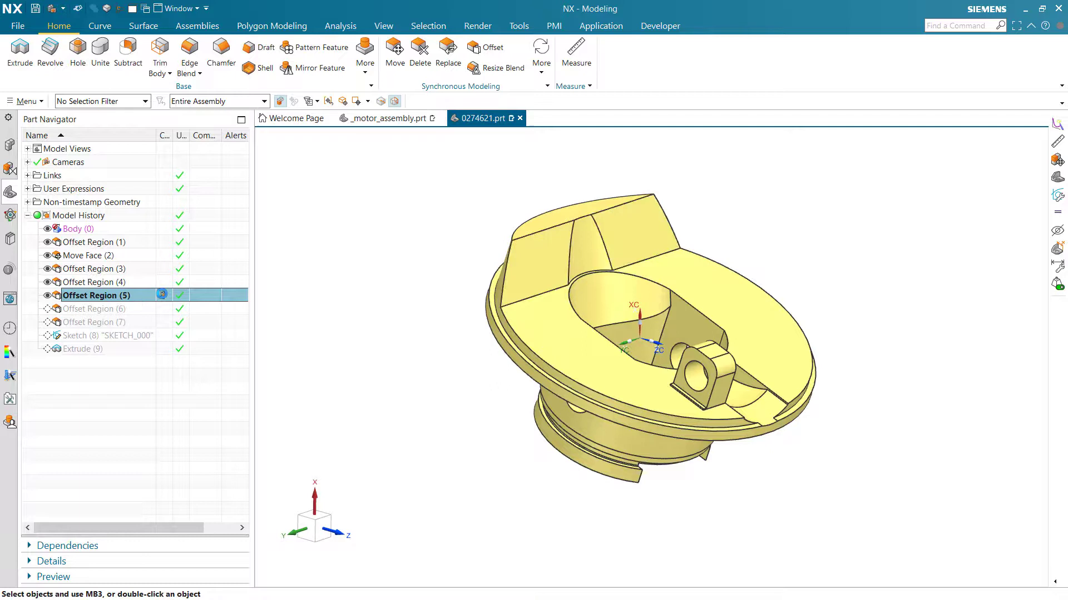
key(Escape)
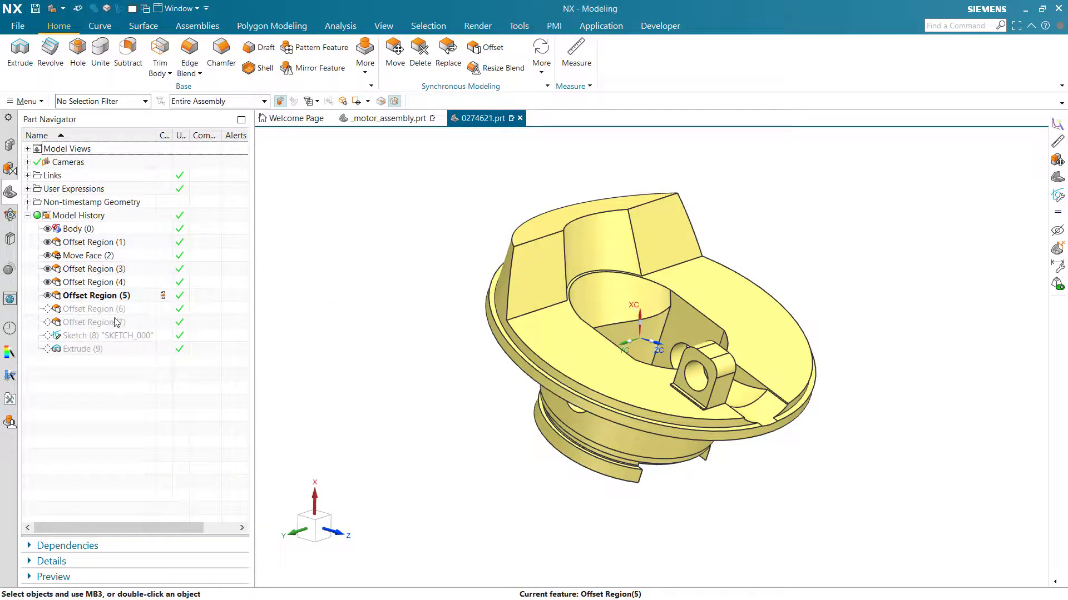
double_click(165, 310)
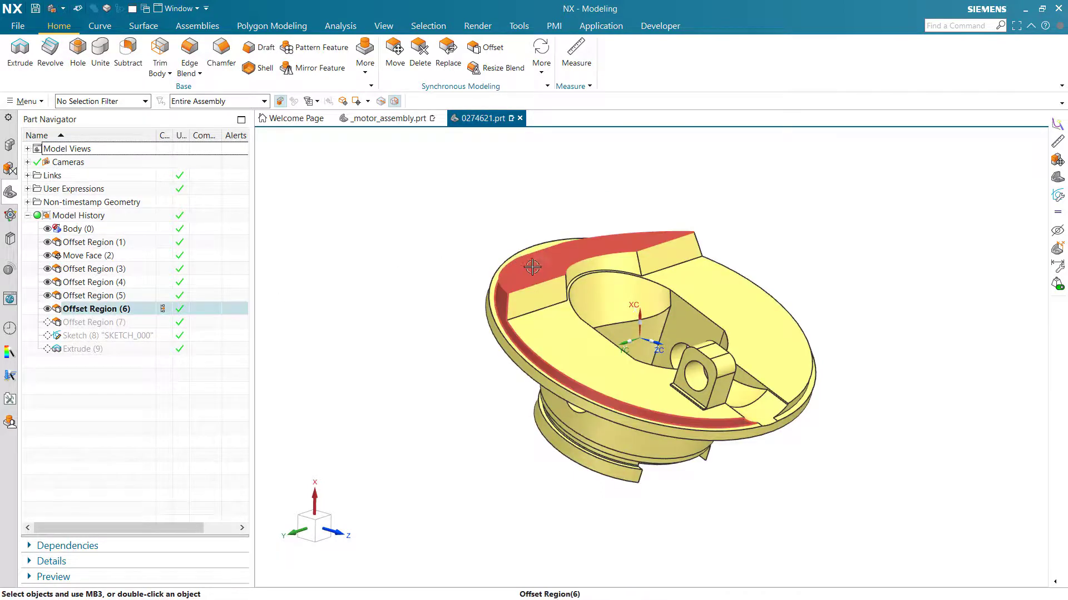
key(Escape)
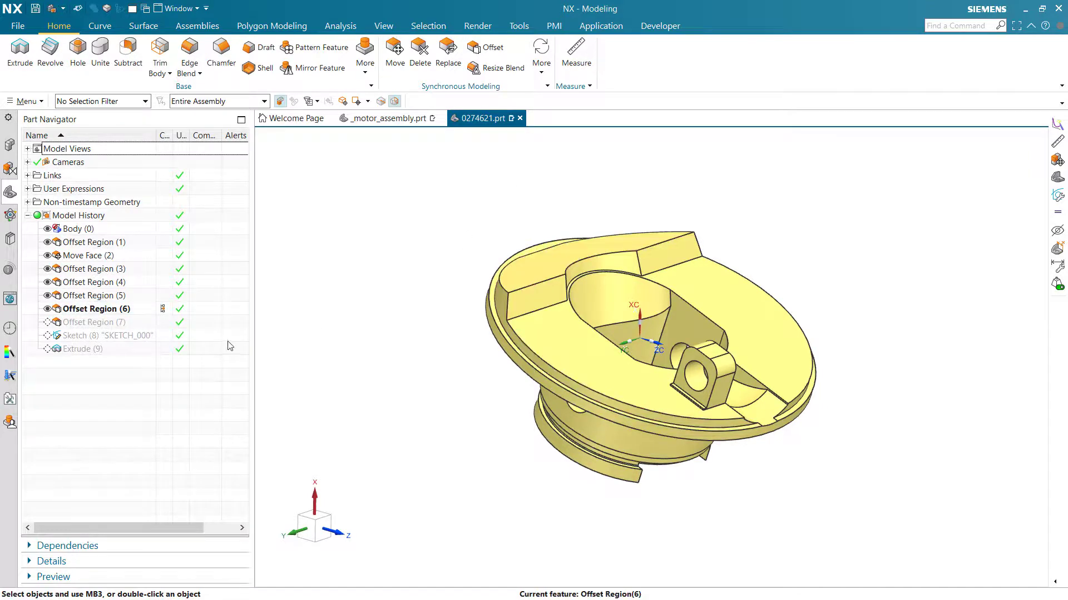
click(163, 324)
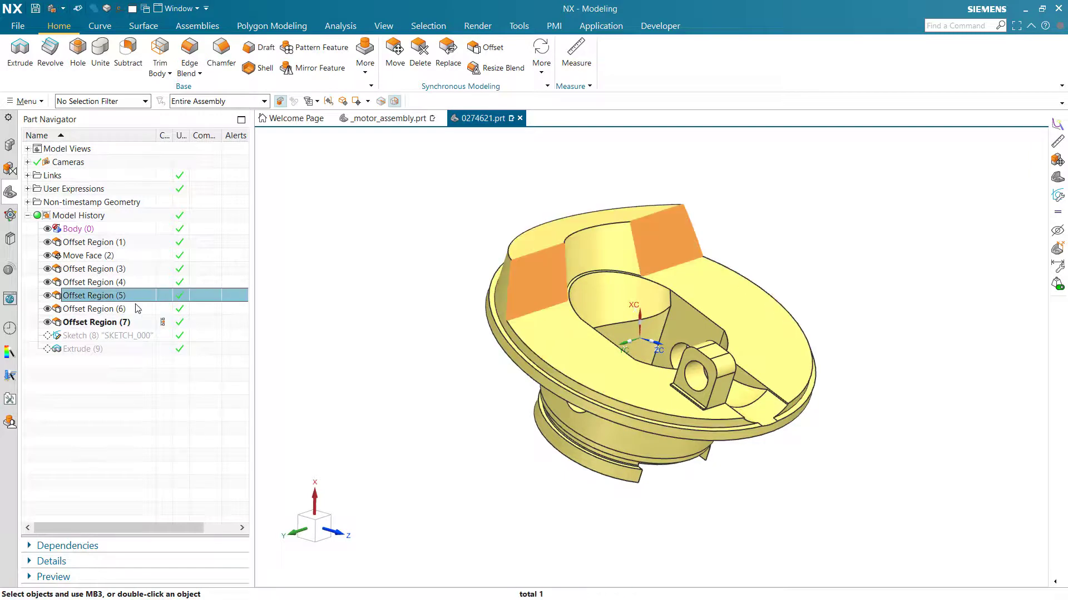
click(136, 324)
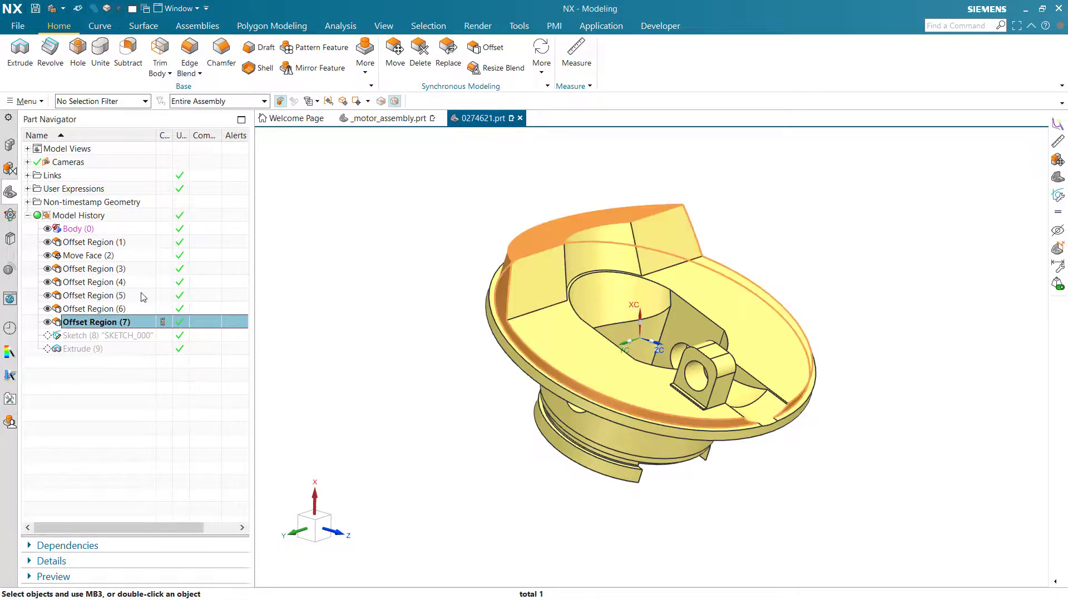
click(146, 379)
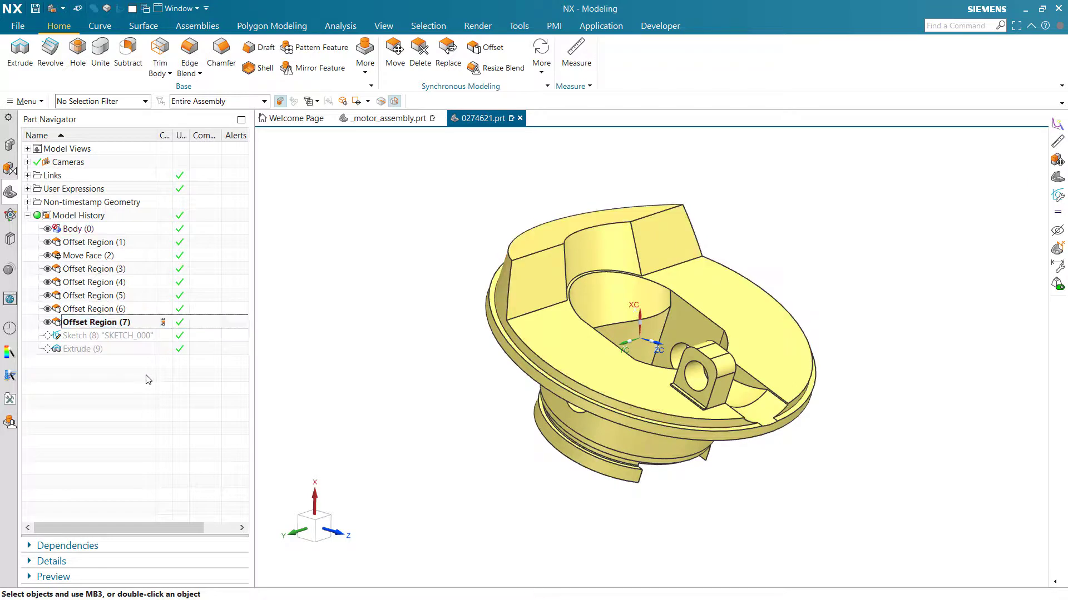
click(149, 348)
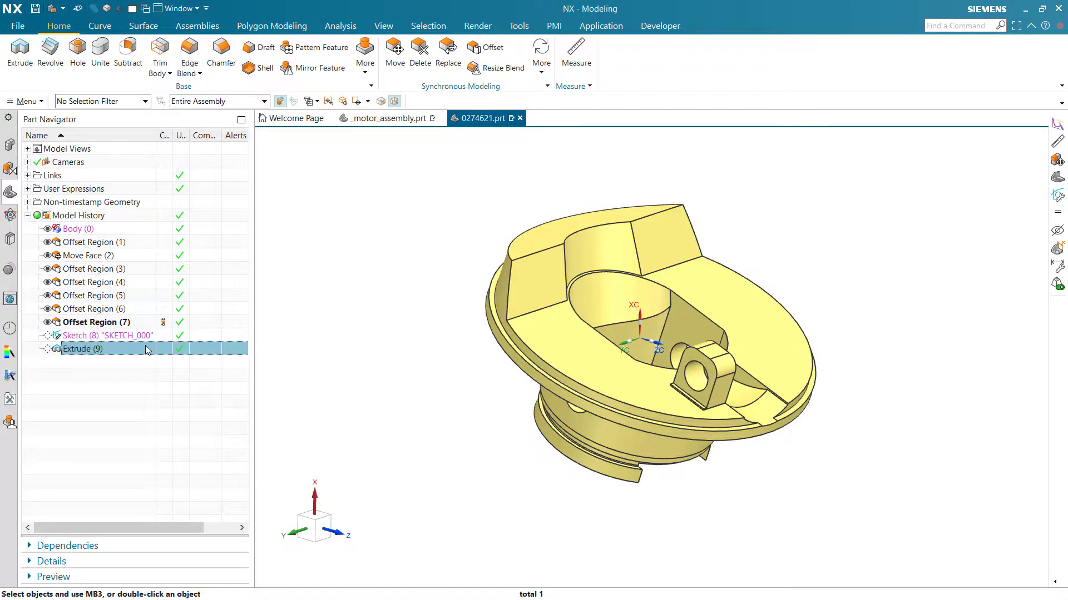
- Edit Sketch (8) to review its wedge_angle dimensions, then finish the sketch
double_click(139, 336)
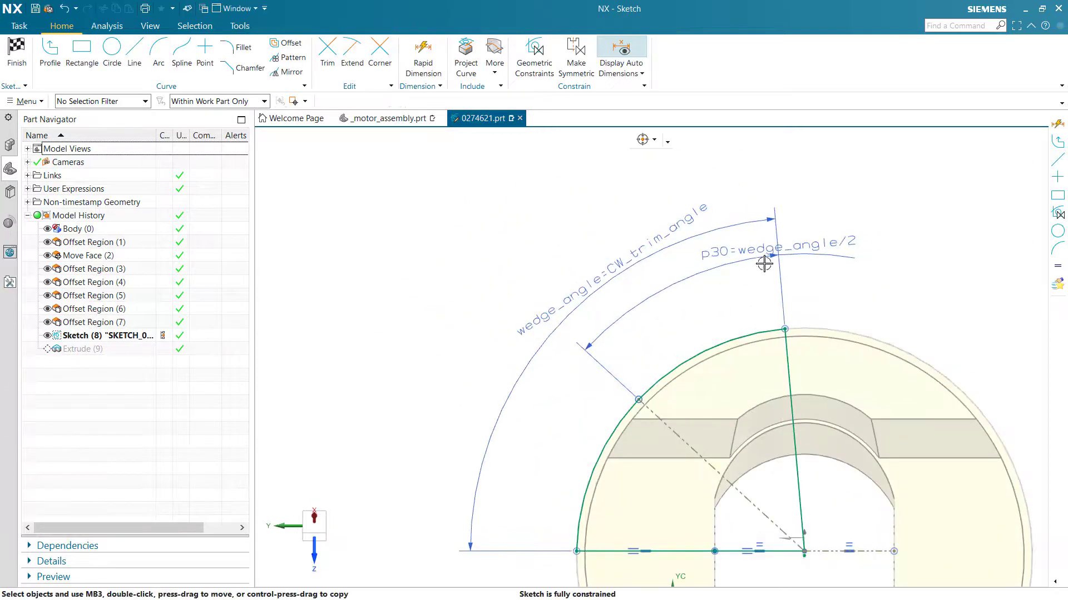
click(114, 352)
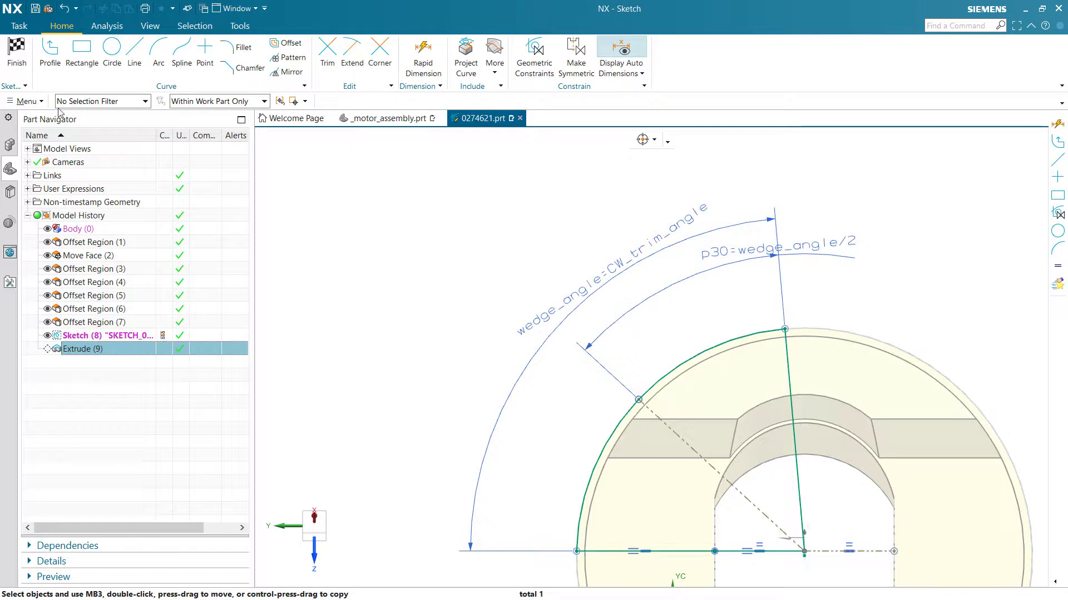
click(26, 101)
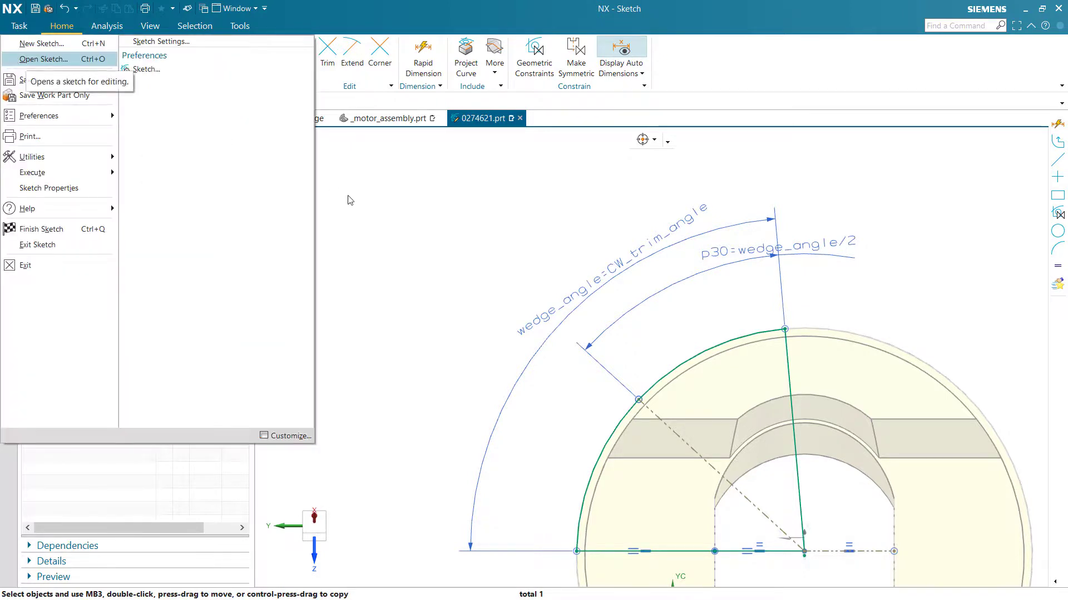
click(349, 201)
click(17, 56)
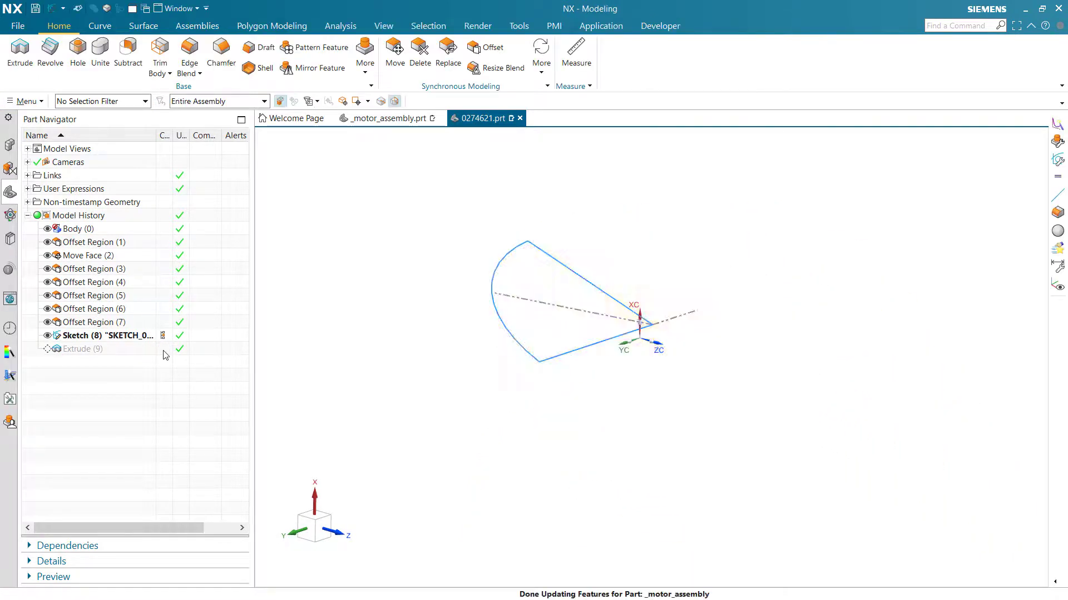
- Restore the plate history through Extrude (9) and return to the _motor_assembly tab
click(163, 352)
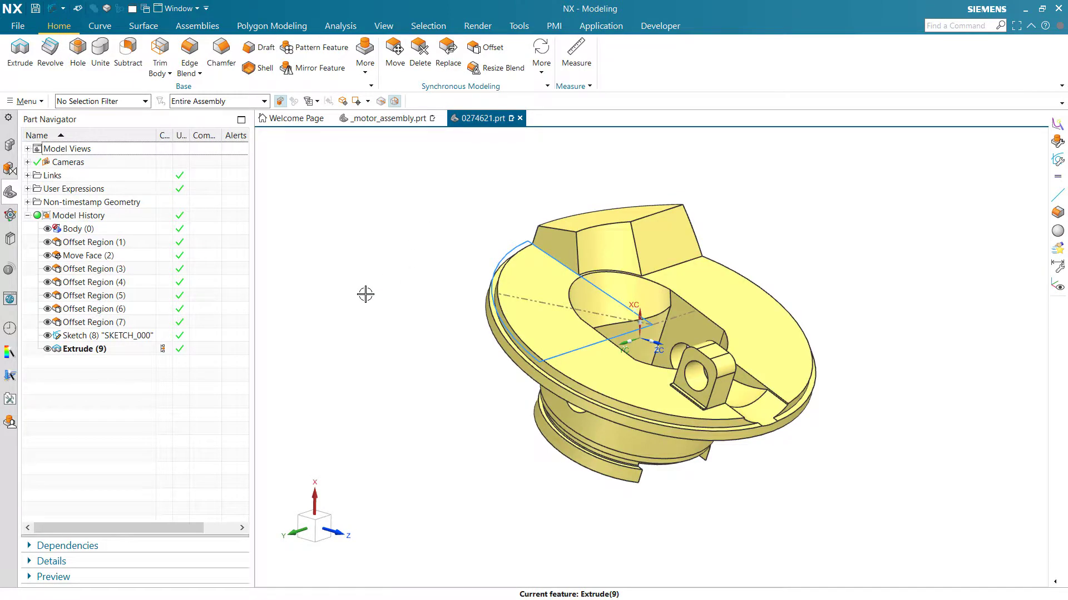
click(140, 324)
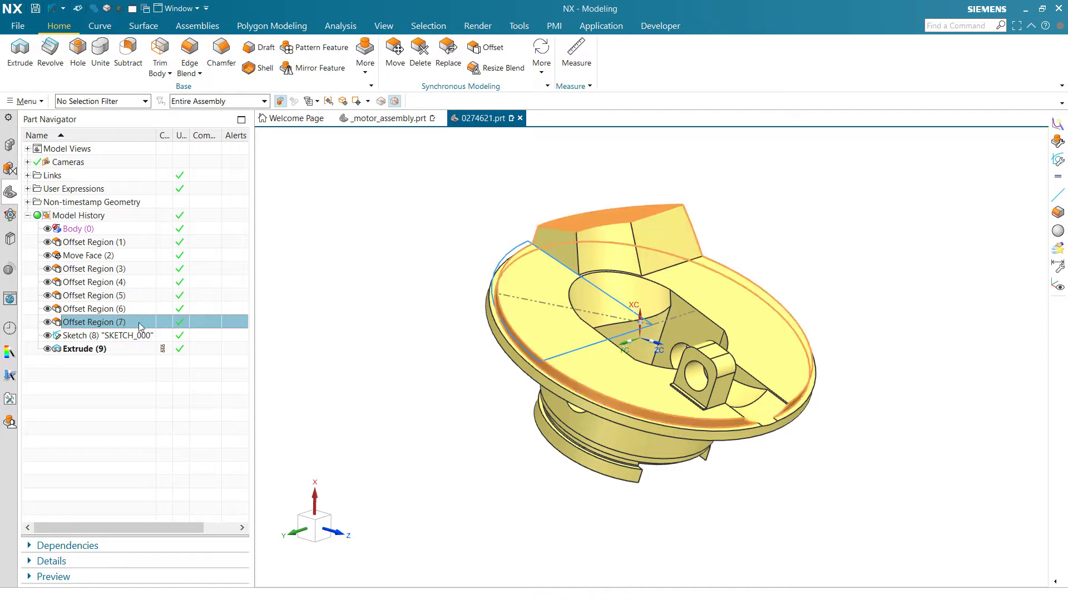
click(386, 353)
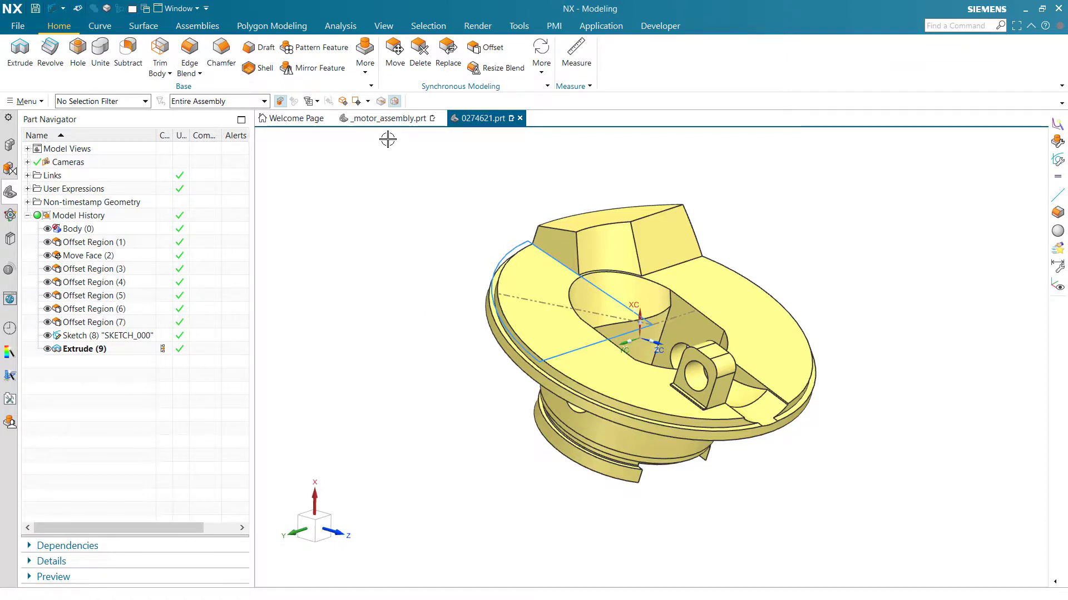
click(391, 119)
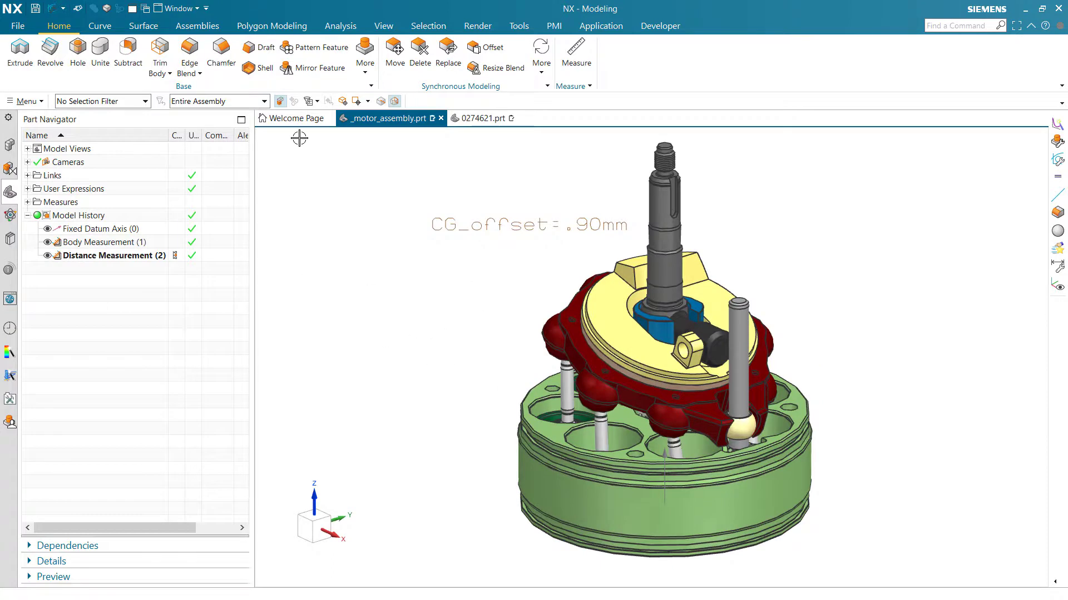
- Load the static_balance optimization study and view its CG_offset objective targeting 0
click(519, 26)
click(101, 53)
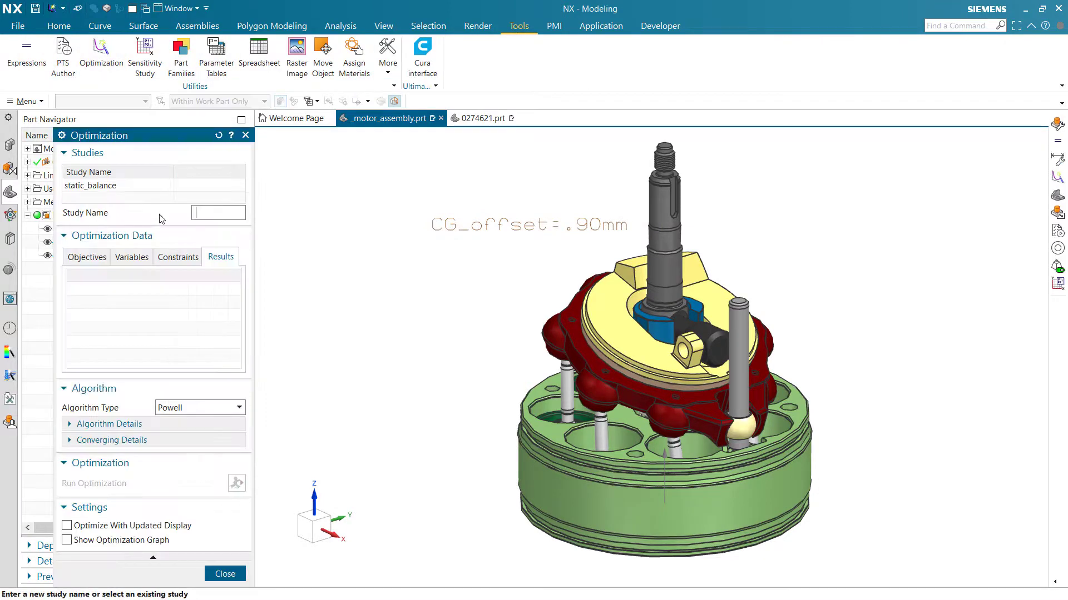
click(116, 187)
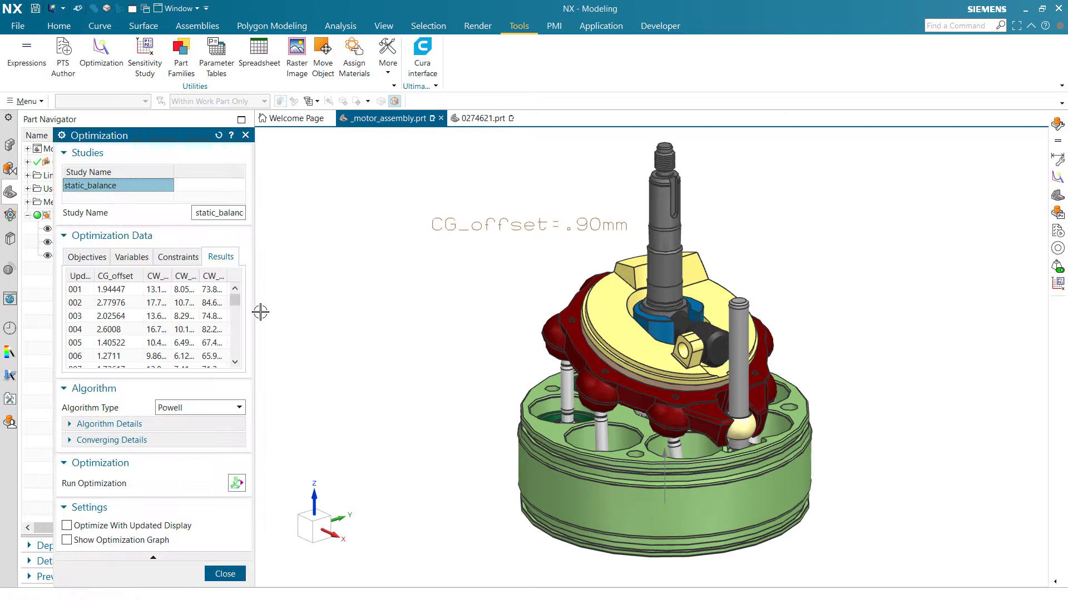
click(78, 258)
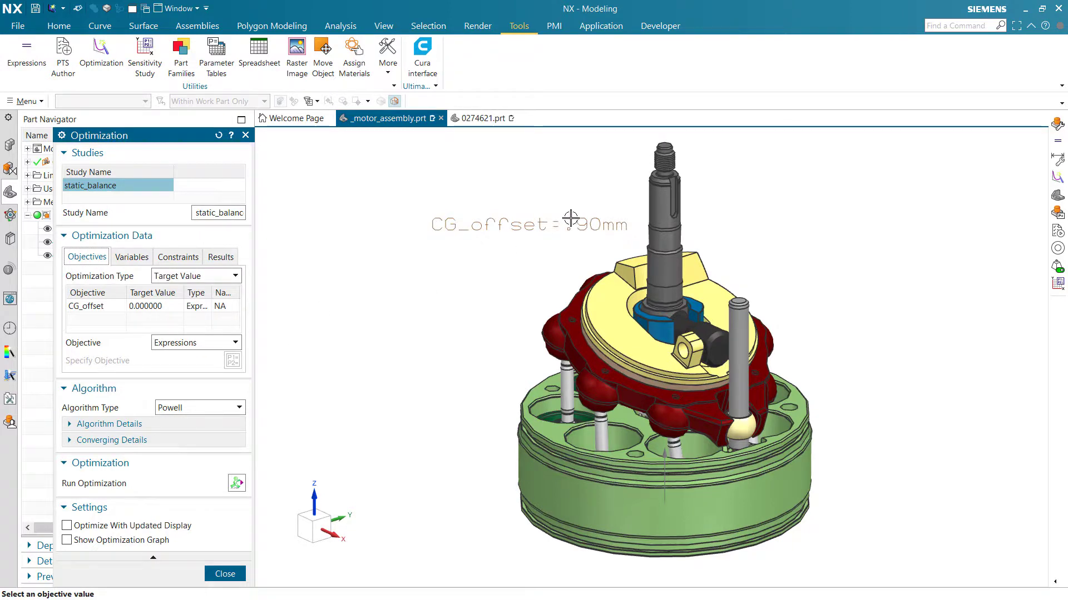
click(133, 261)
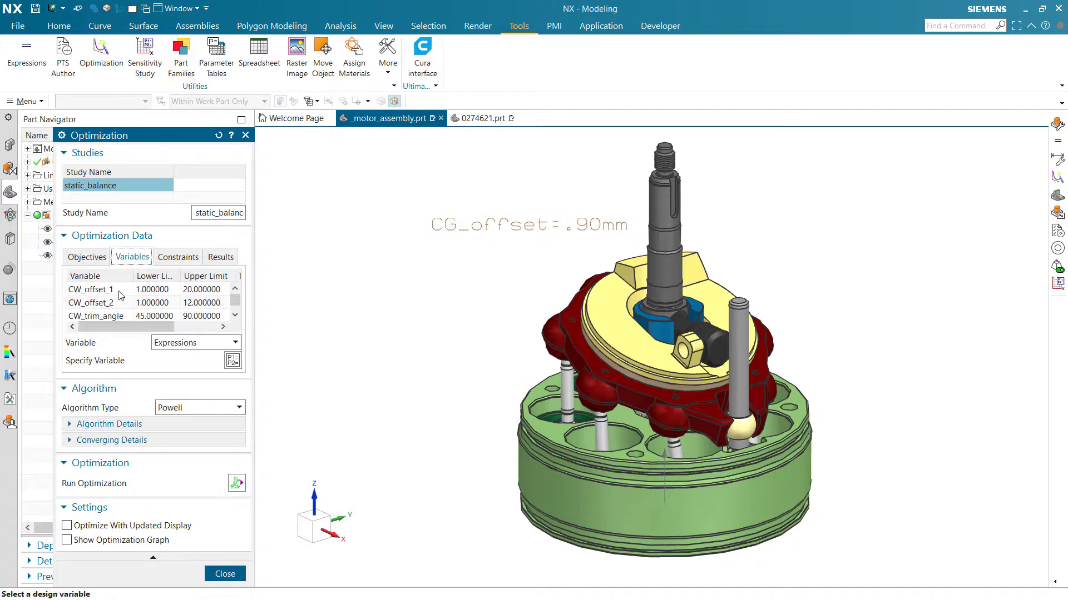
click(119, 291)
click(119, 304)
click(116, 317)
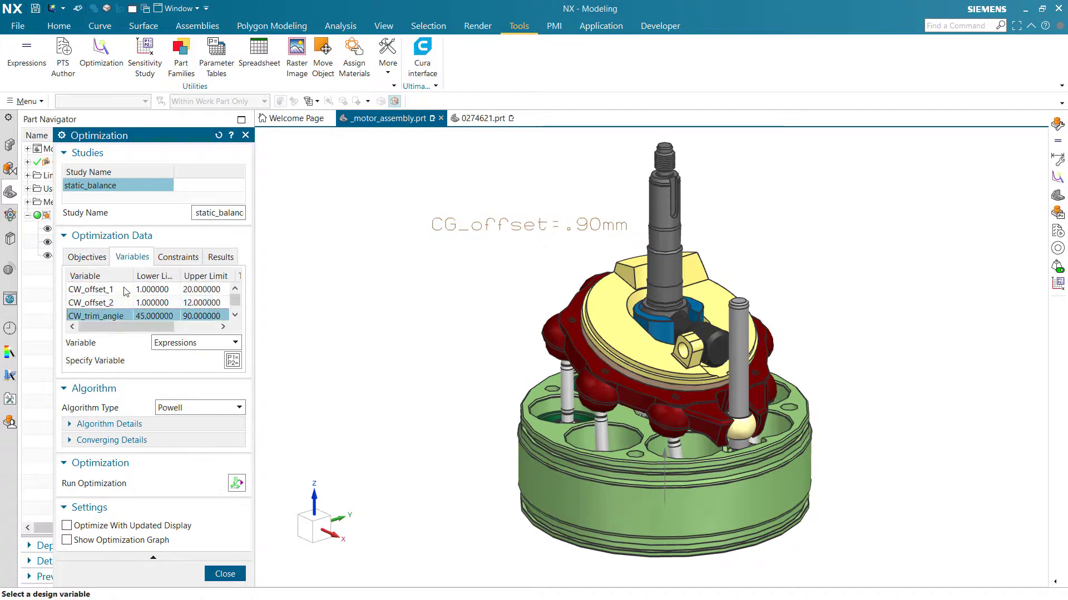
click(126, 289)
click(123, 304)
click(149, 289)
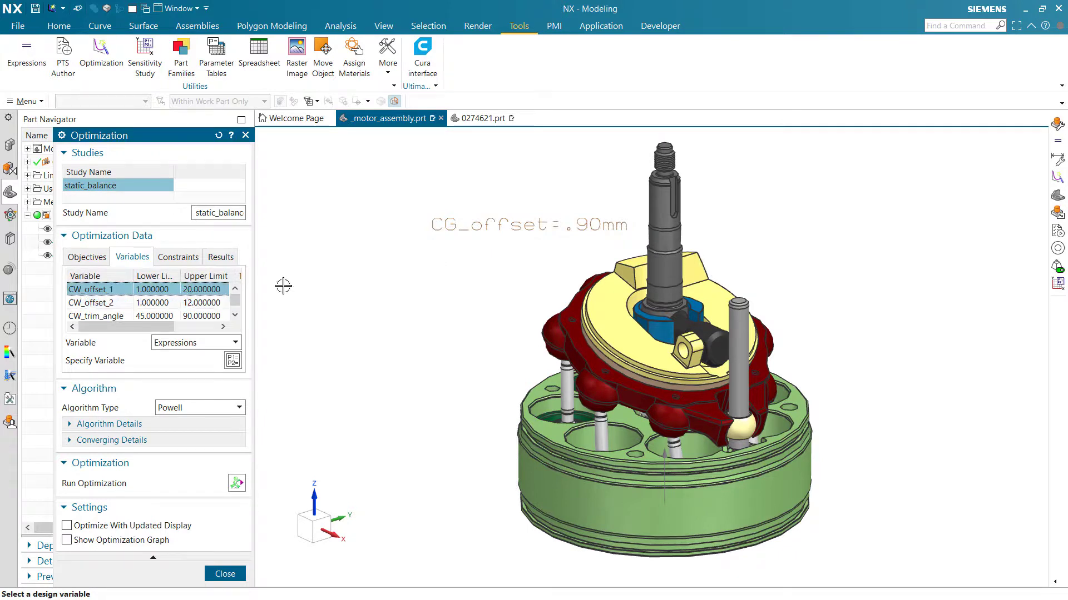
click(164, 305)
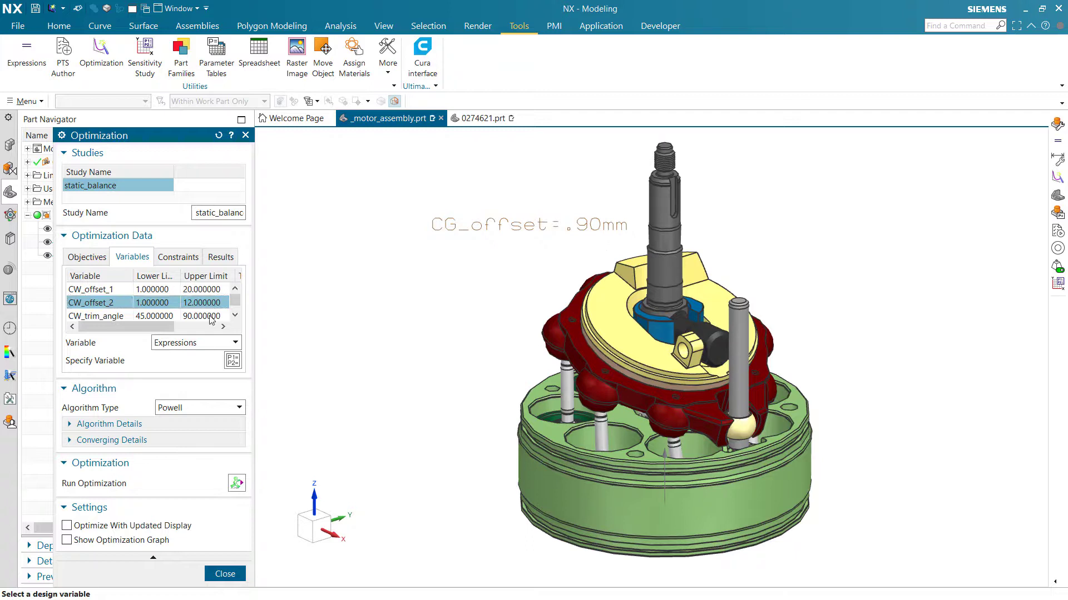
click(146, 317)
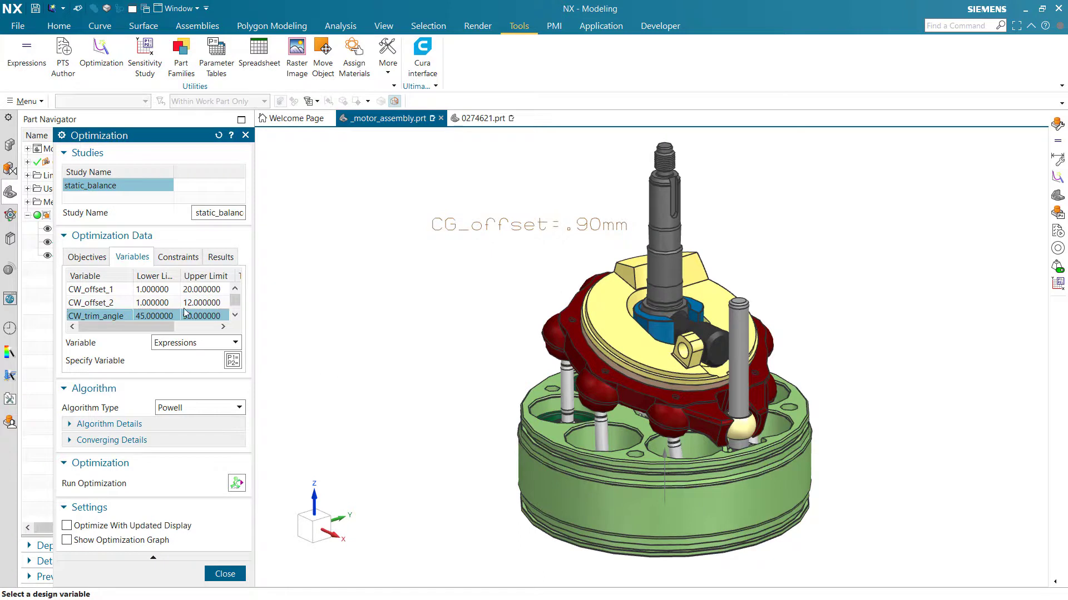
click(176, 264)
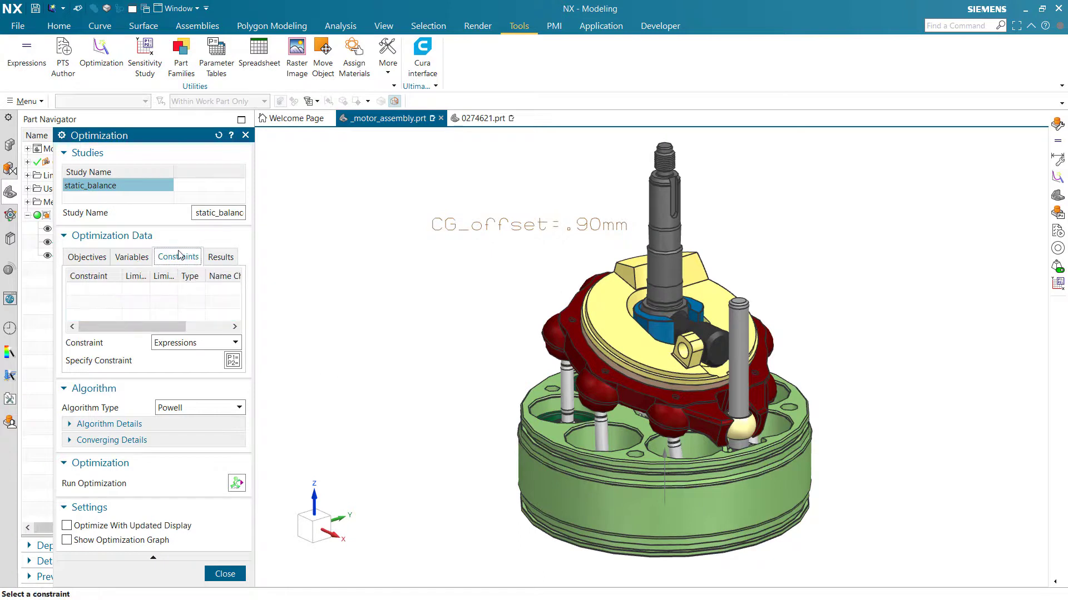
click(132, 257)
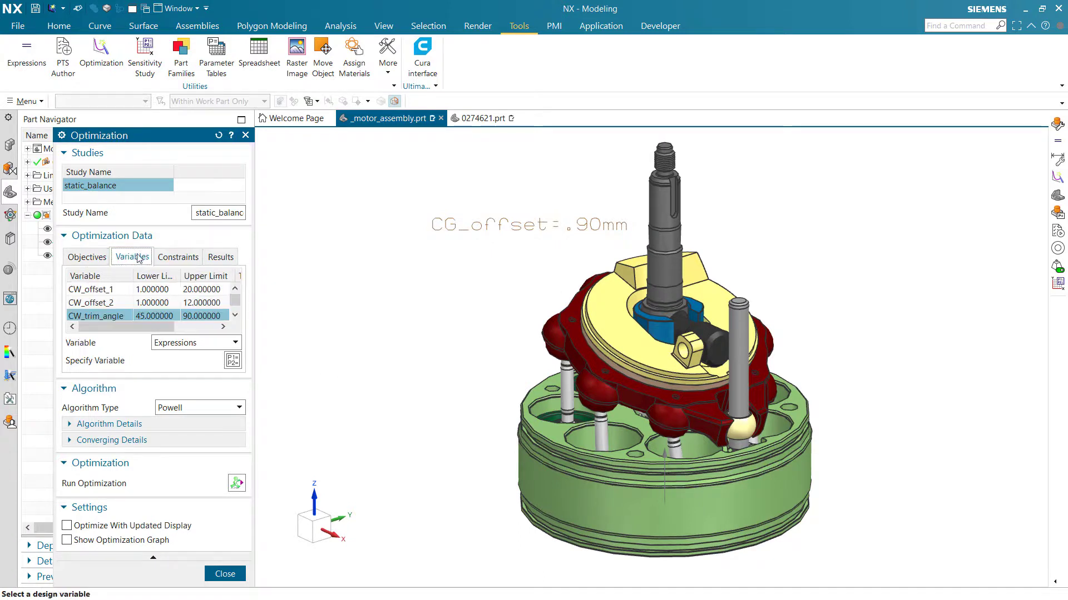
click(83, 260)
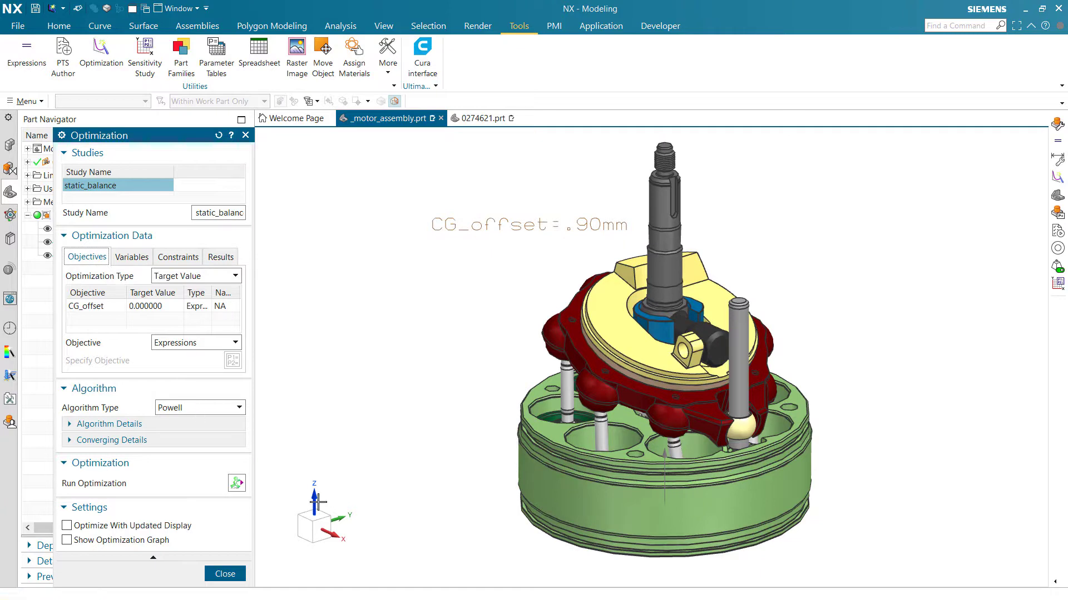
- Run static_balance, reducing CG_offset from 0.977891 to 0.00213997 over 138 updates
click(244, 484)
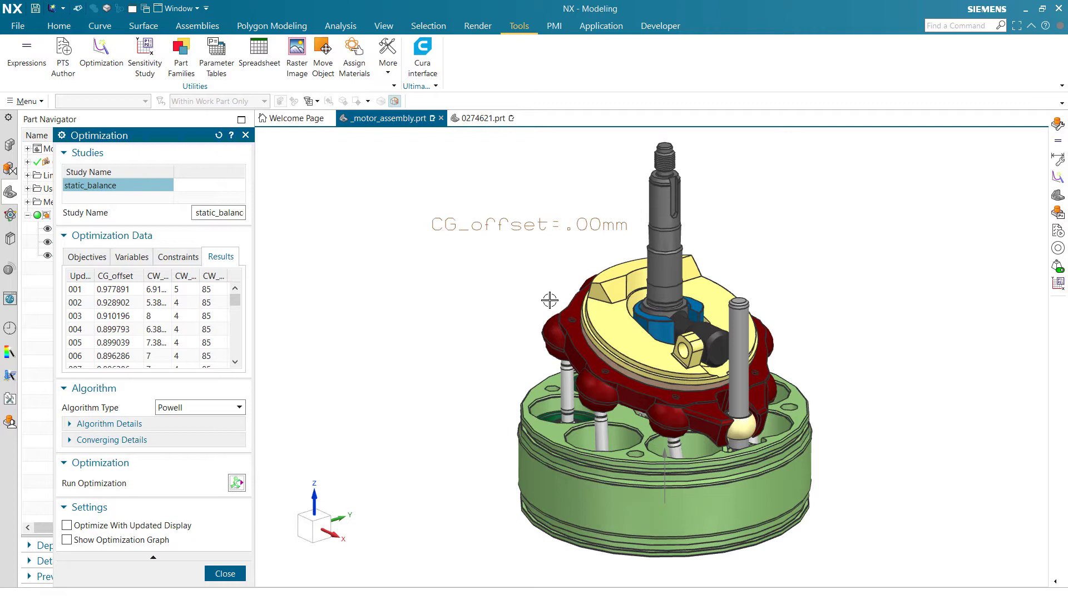
mouse_move(236, 299)
mouse_down()
mouse_move(236, 353)
mouse_move(235, 299)
mouse_up()
- Update the model to result 003 to preview its CG offset of .91mm
click(124, 359)
click(161, 317)
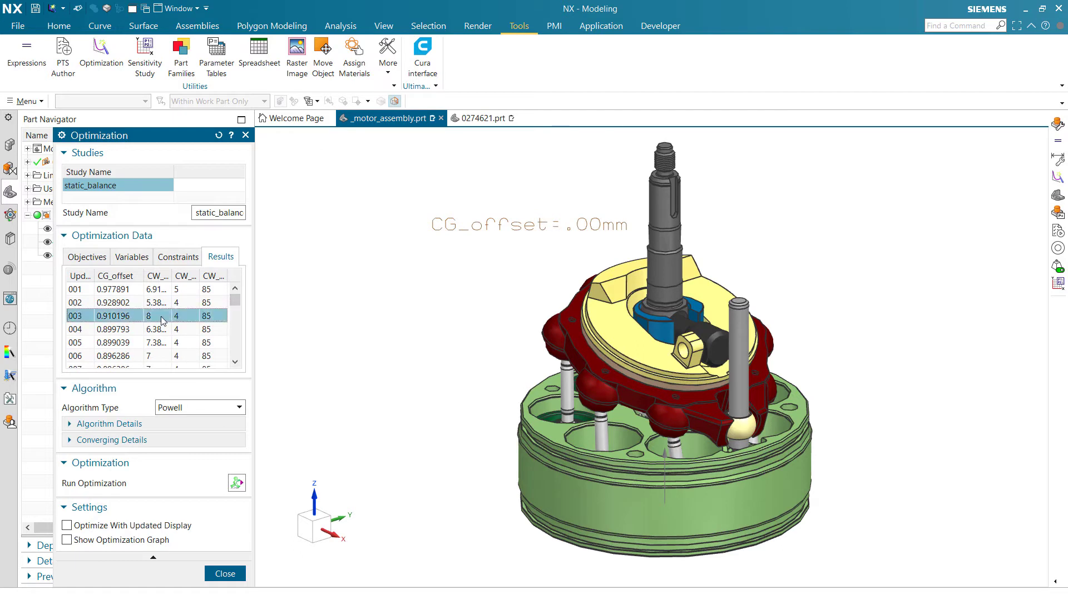
right_click(118, 316)
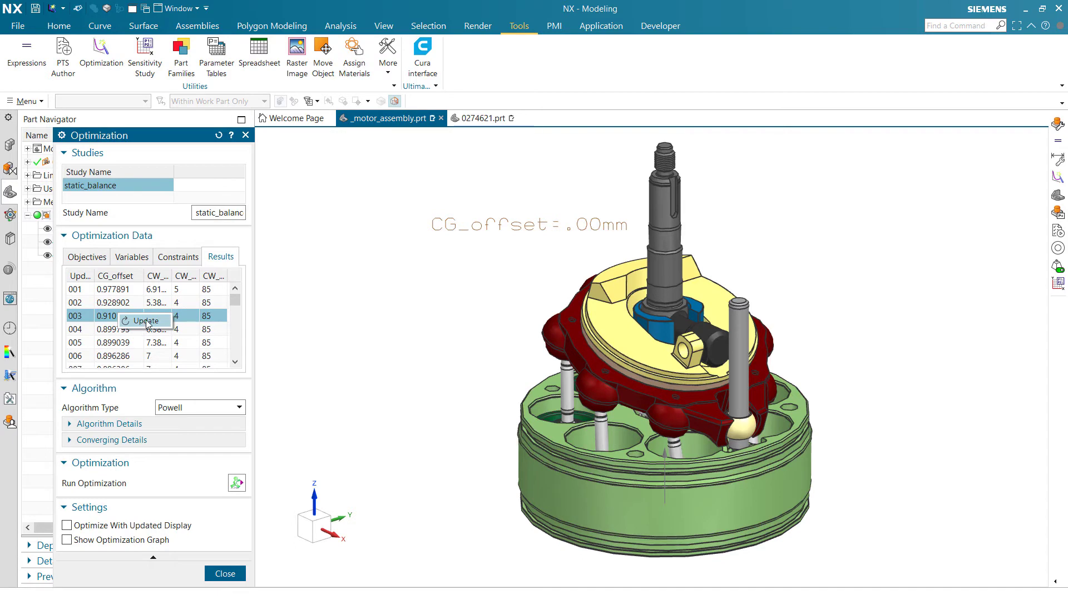
click(146, 321)
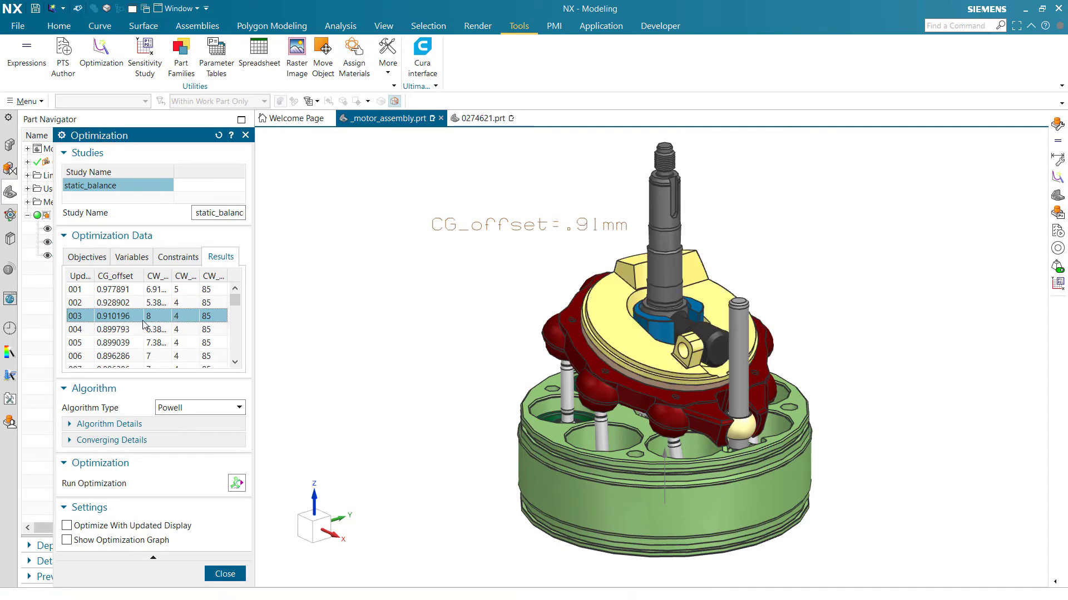
- Update the model to result 028, giving a CG offset of .23mm
scroll(130, 325, down, 8)
click(131, 329)
right_click(132, 334)
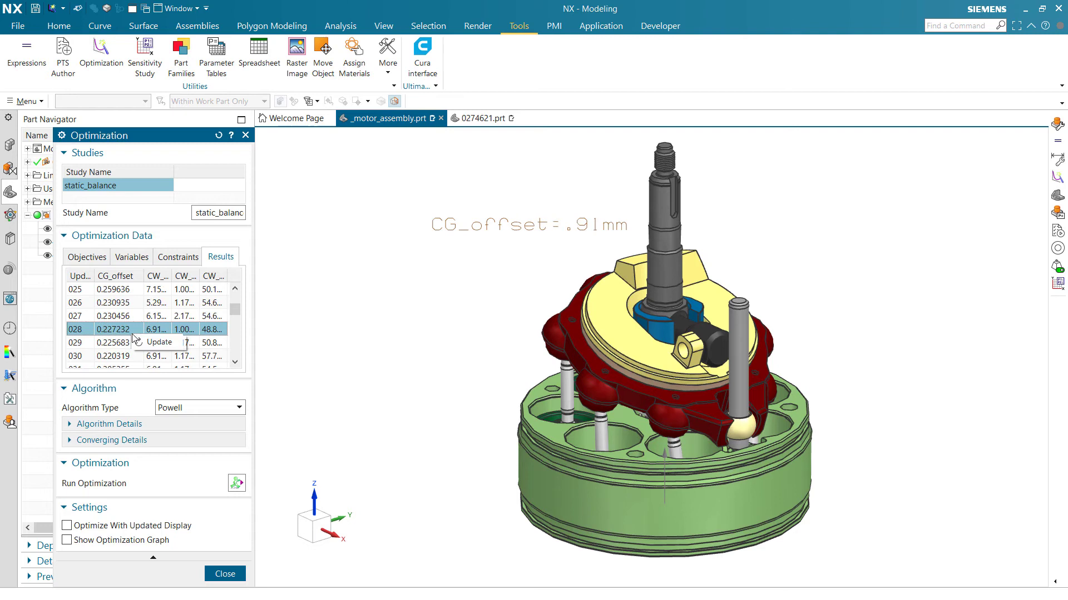
click(156, 343)
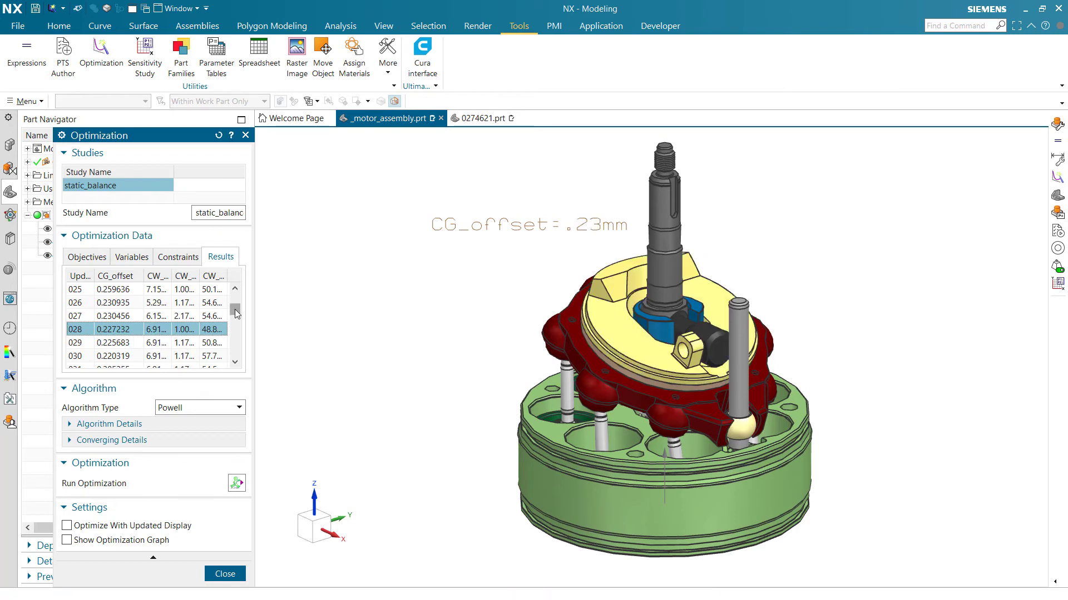
- Reapply iteration 138 to the model so CG_offset reads .00mm
drag(236, 312, 236, 371)
click(124, 355)
right_click(131, 359)
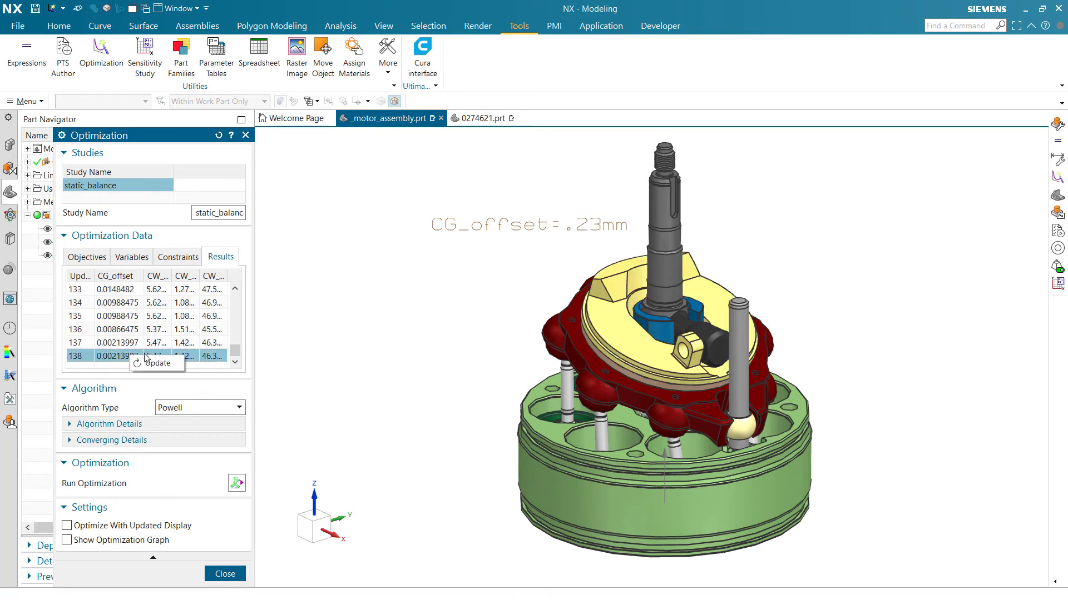
click(156, 363)
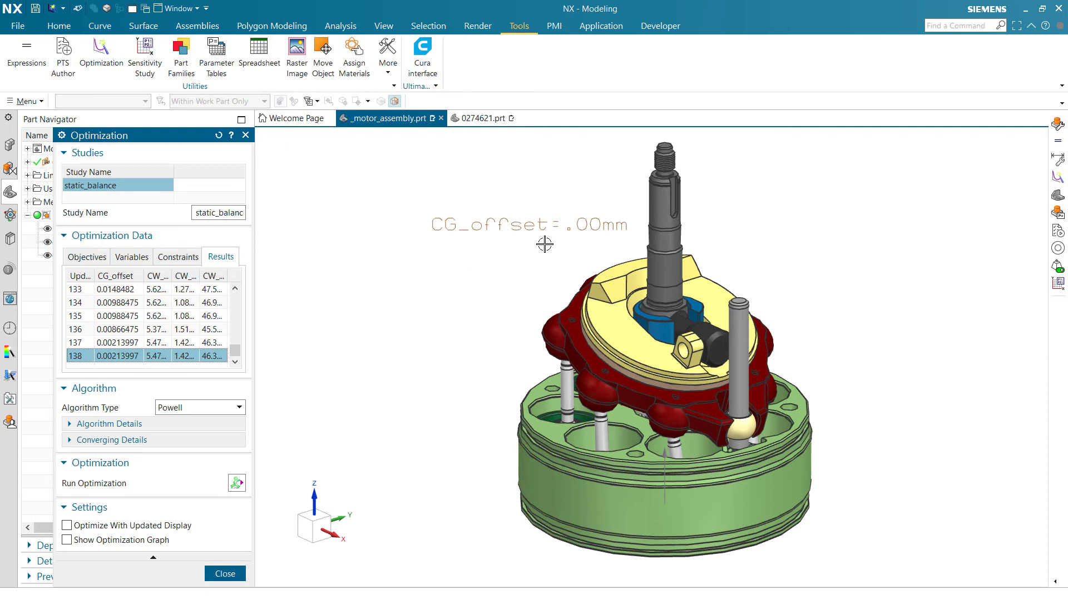